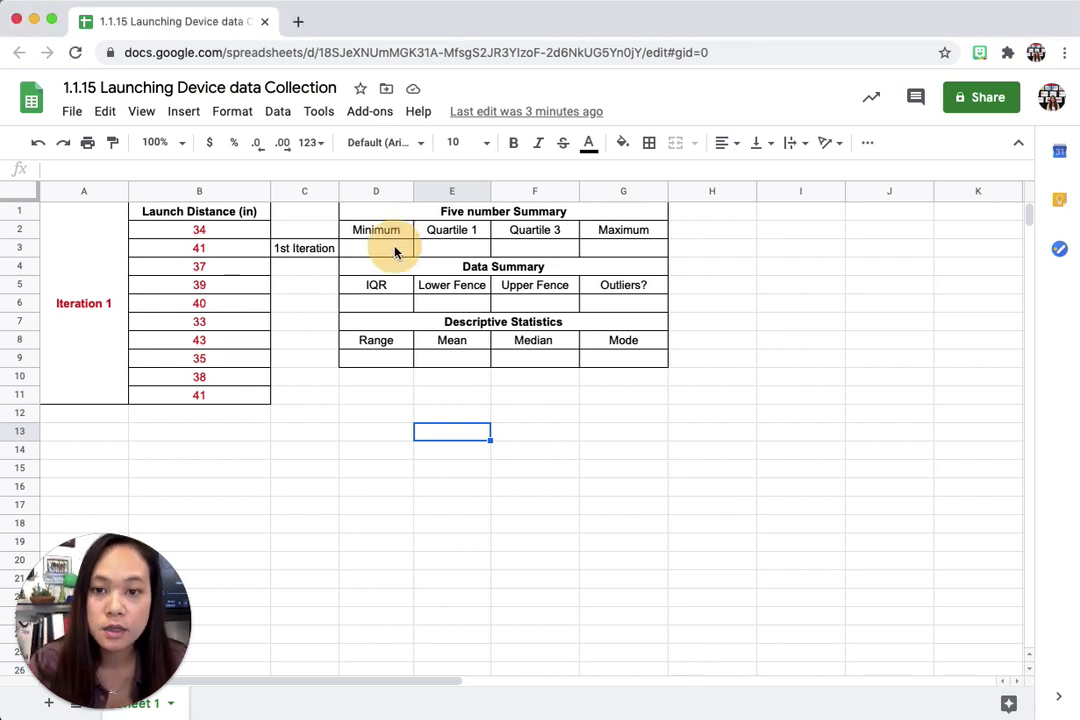
# Calculate the minimum launch distance in cell D3 with the formula =MIN(B2:B11)
pyautogui.click(379, 246)
pyautogui.doubleClick(363, 245)
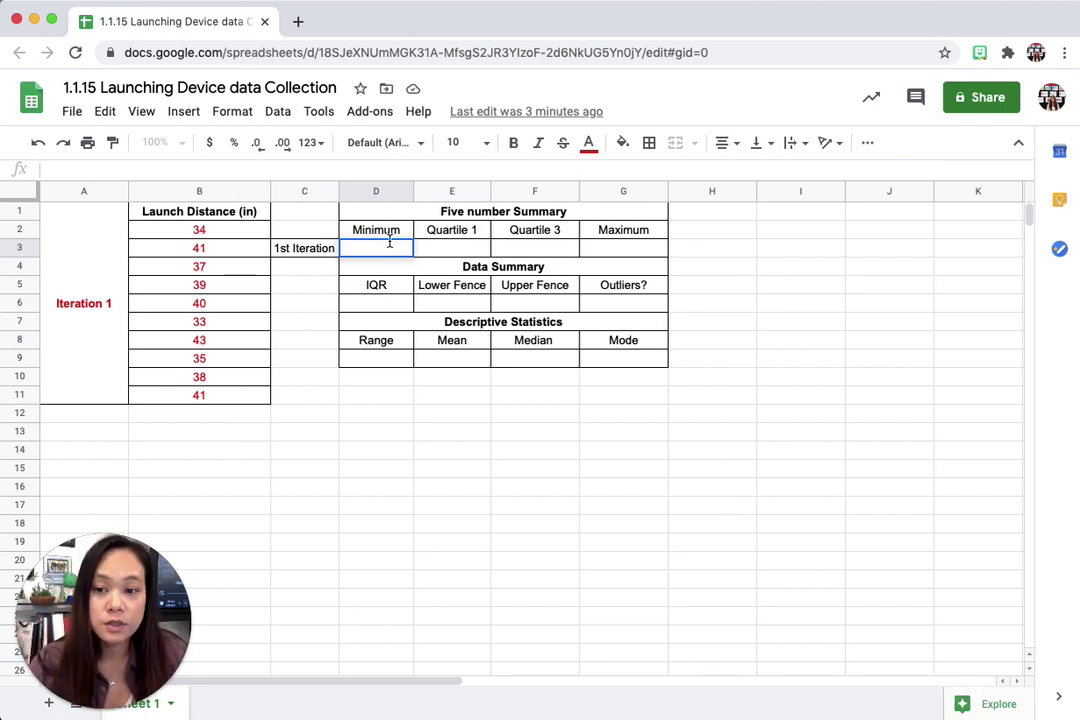
pyautogui.write('=min')
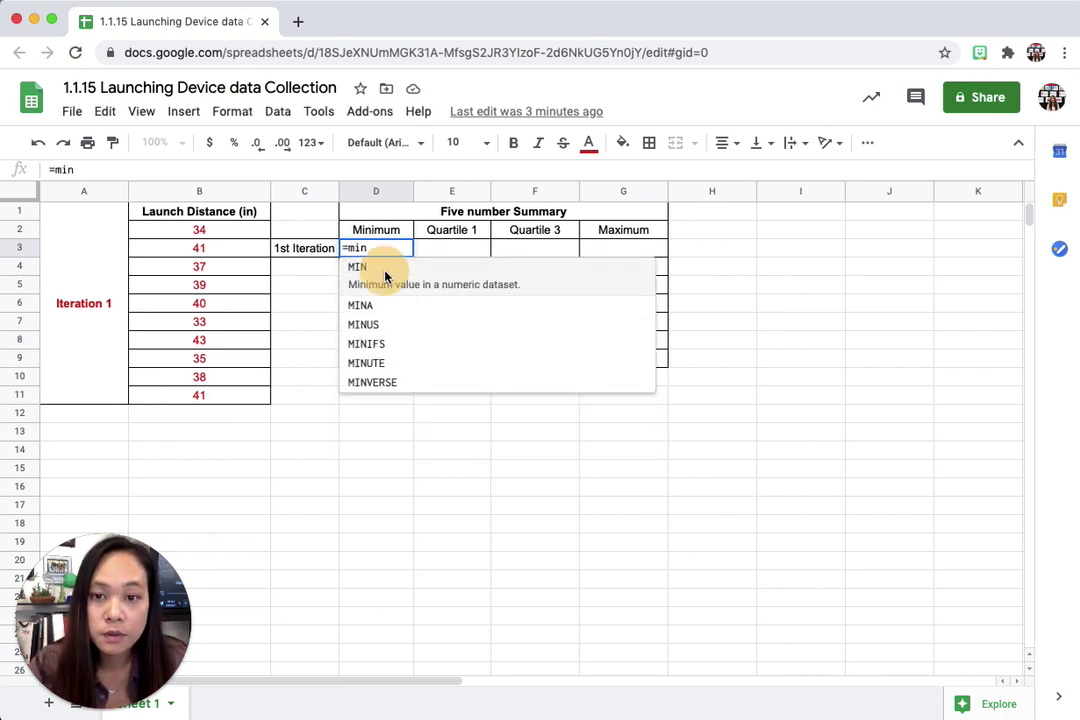
pyautogui.click(386, 277)
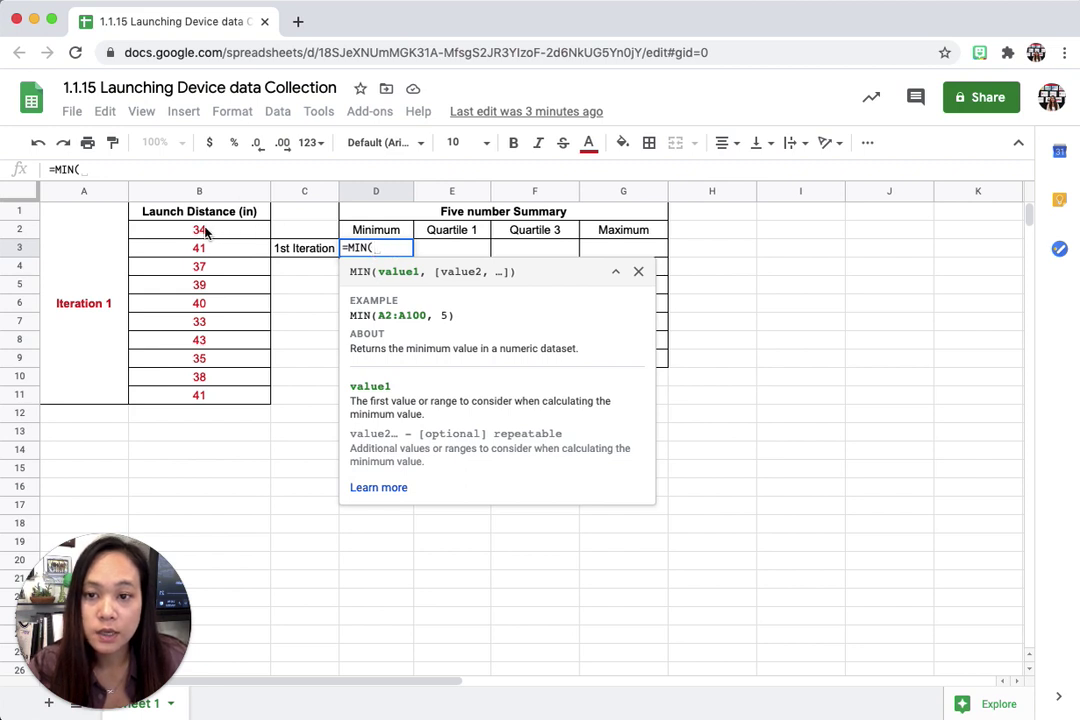
pyautogui.moveTo(205, 233); pyautogui.dragTo(212, 397)
pyautogui.write(')')
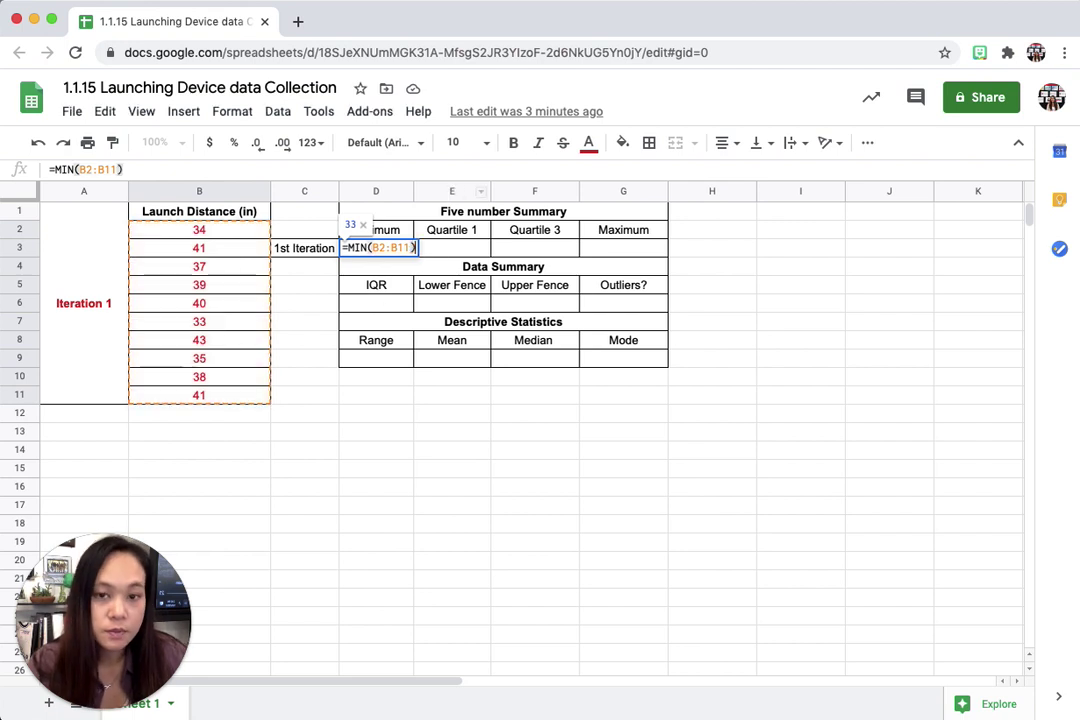
pyautogui.press('Return')
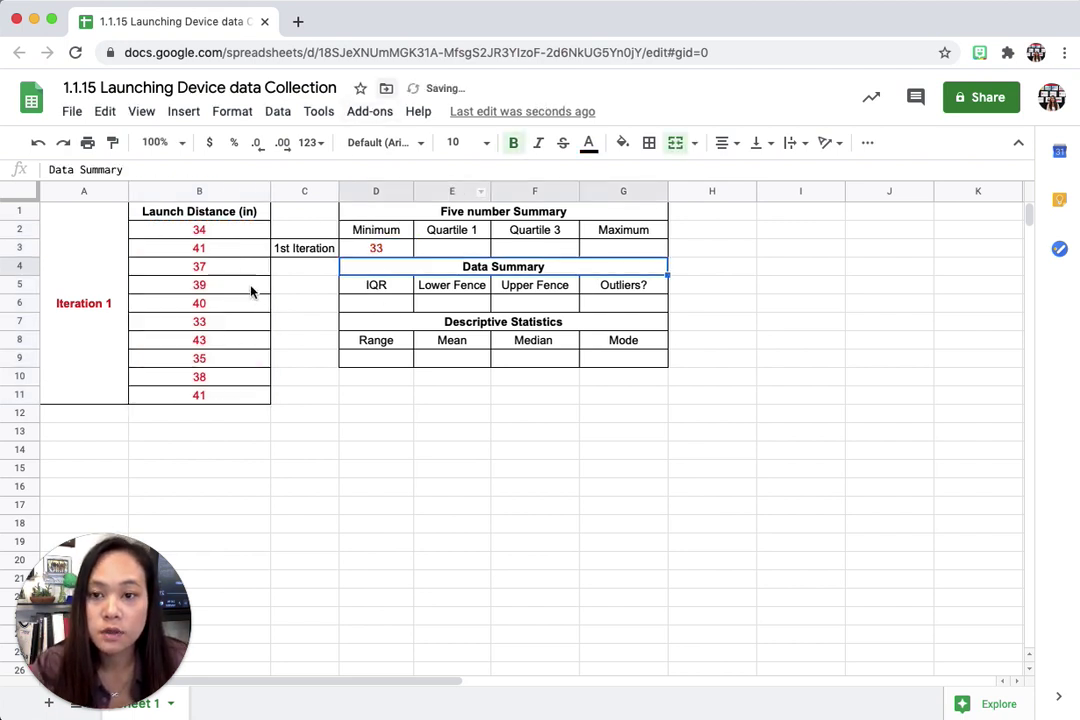
# Calculate the first quartile in cell E3 with the formula =QUARTILE.INC(B2:B11,1)
pyautogui.click(445, 250)
pyautogui.doubleClick(443, 248)
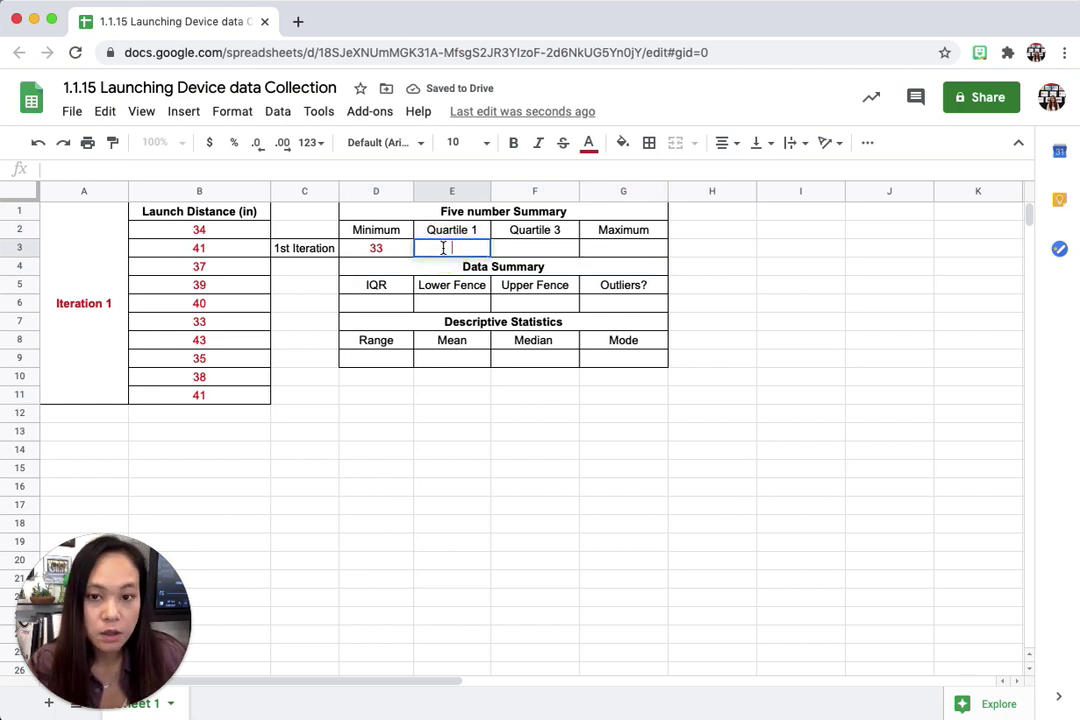
pyautogui.write('=qua')
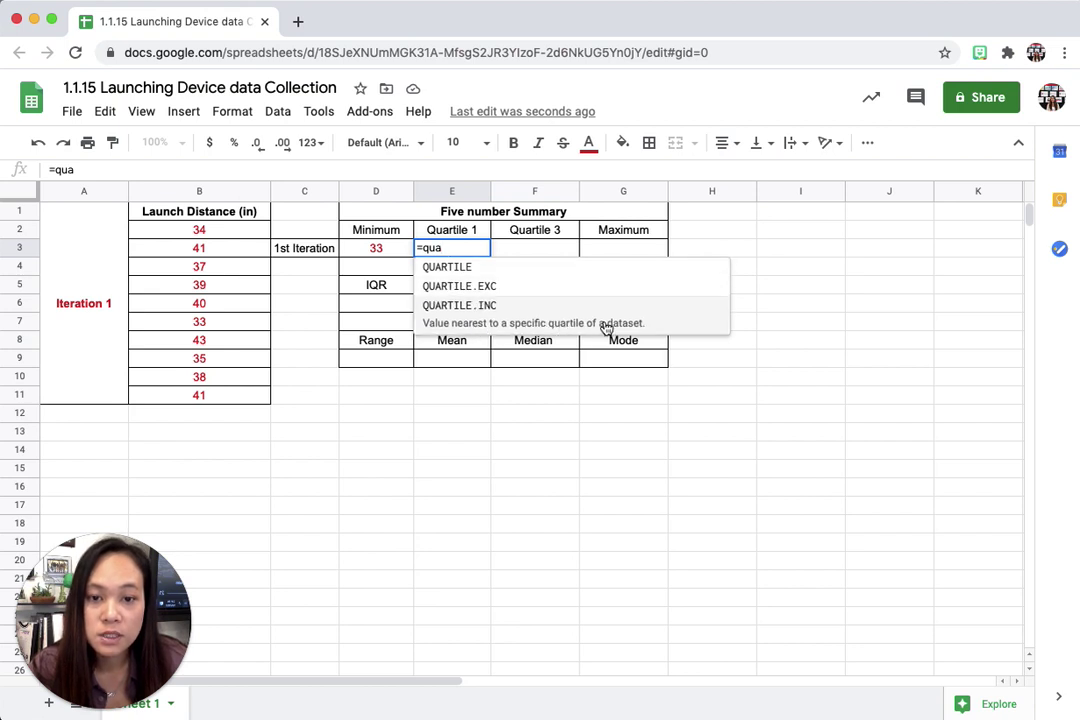
pyautogui.click(478, 320)
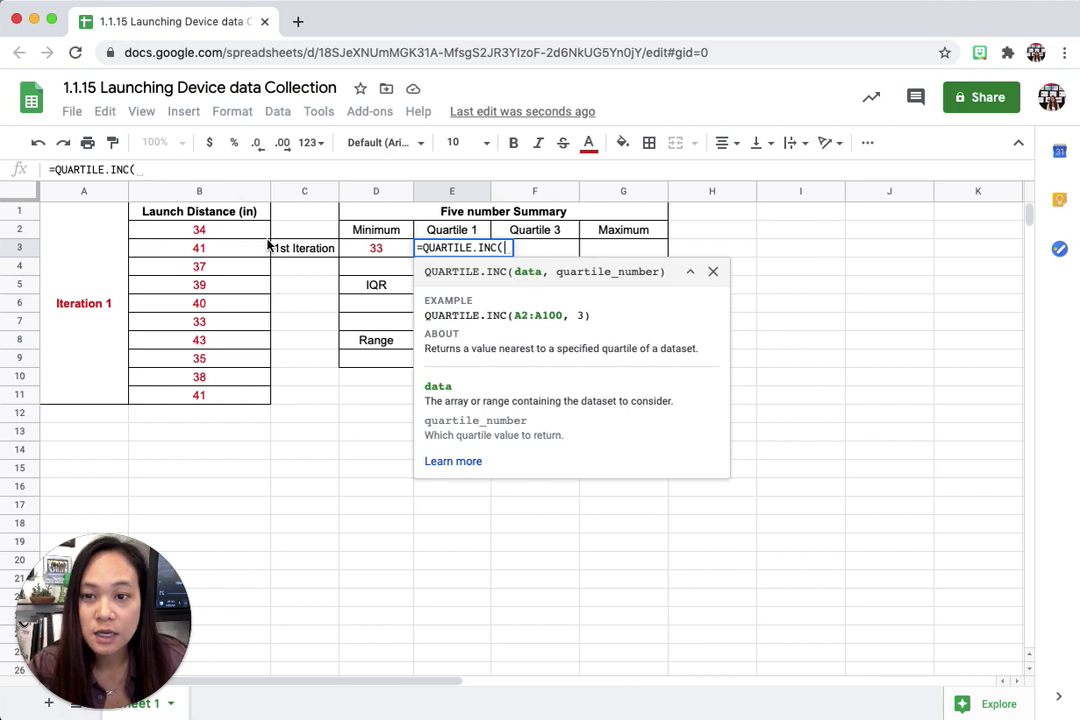
pyautogui.moveTo(229, 231); pyautogui.dragTo(222, 405)
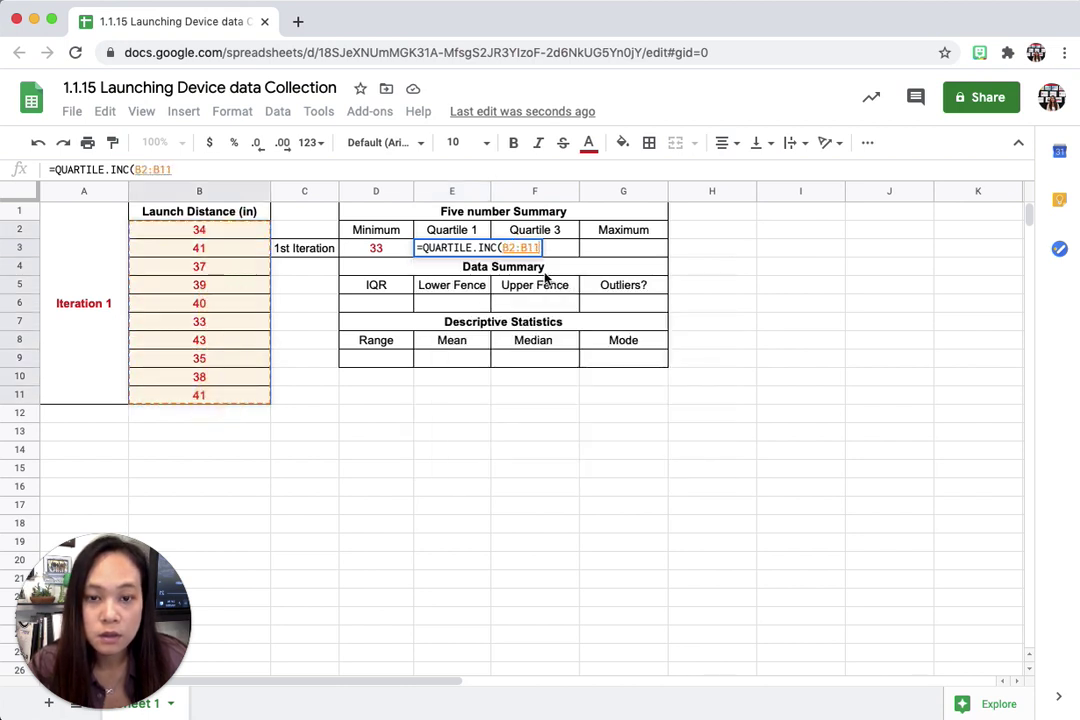
pyautogui.write(', ')
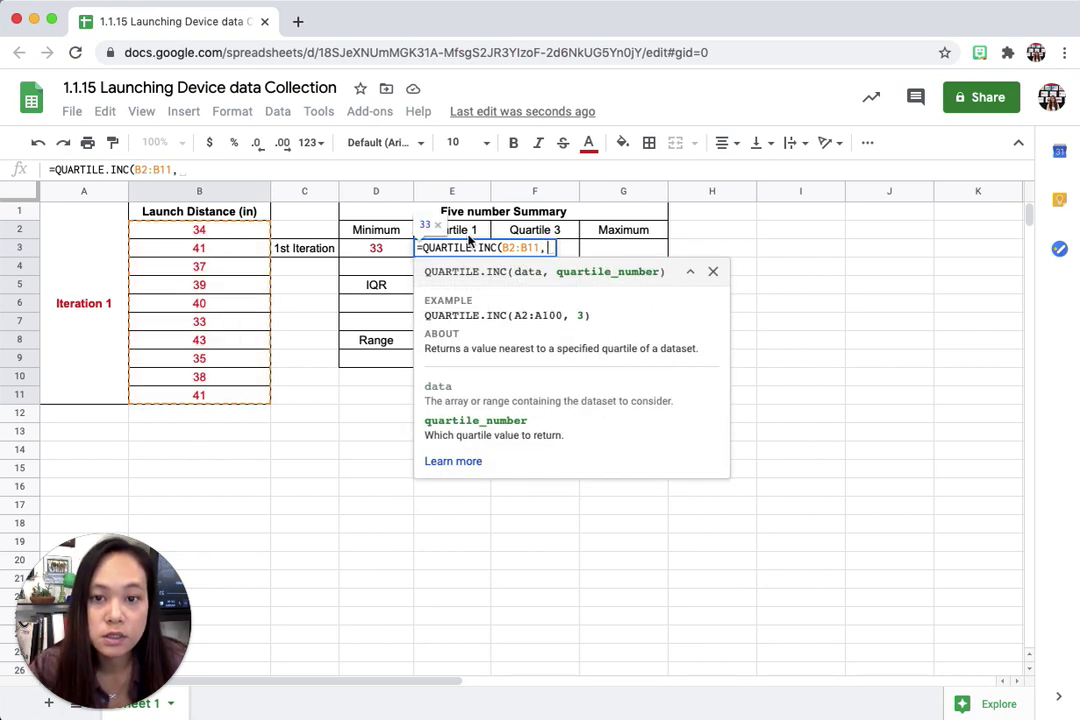
pyautogui.write('1')
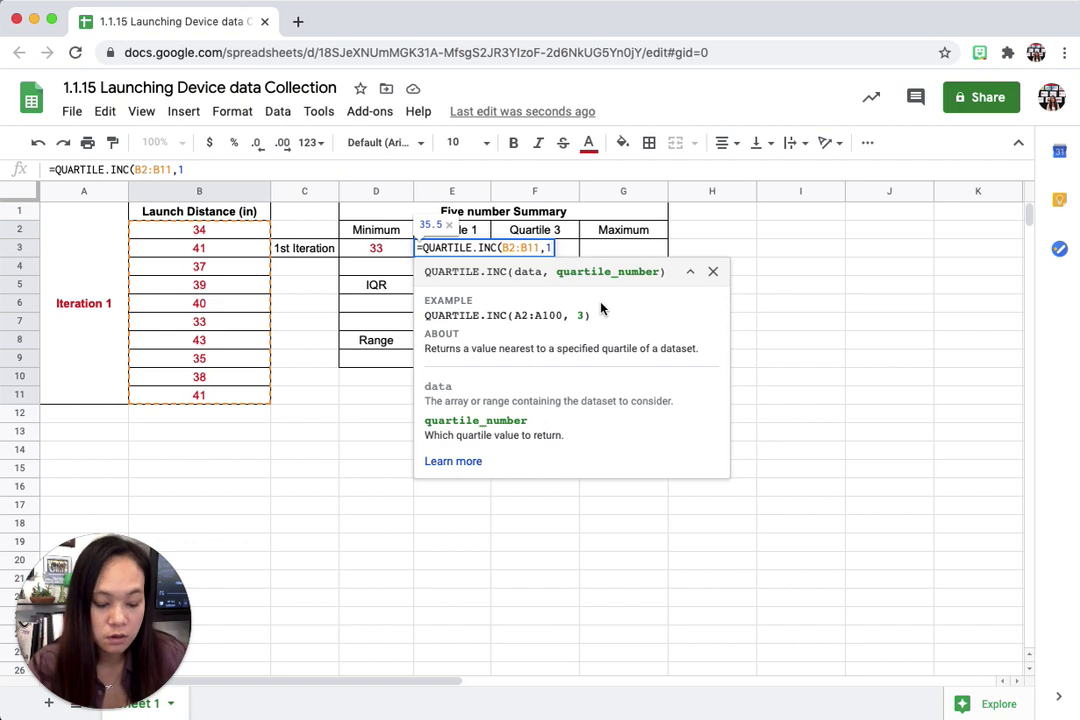
pyautogui.write(')')
pyautogui.press('Return')
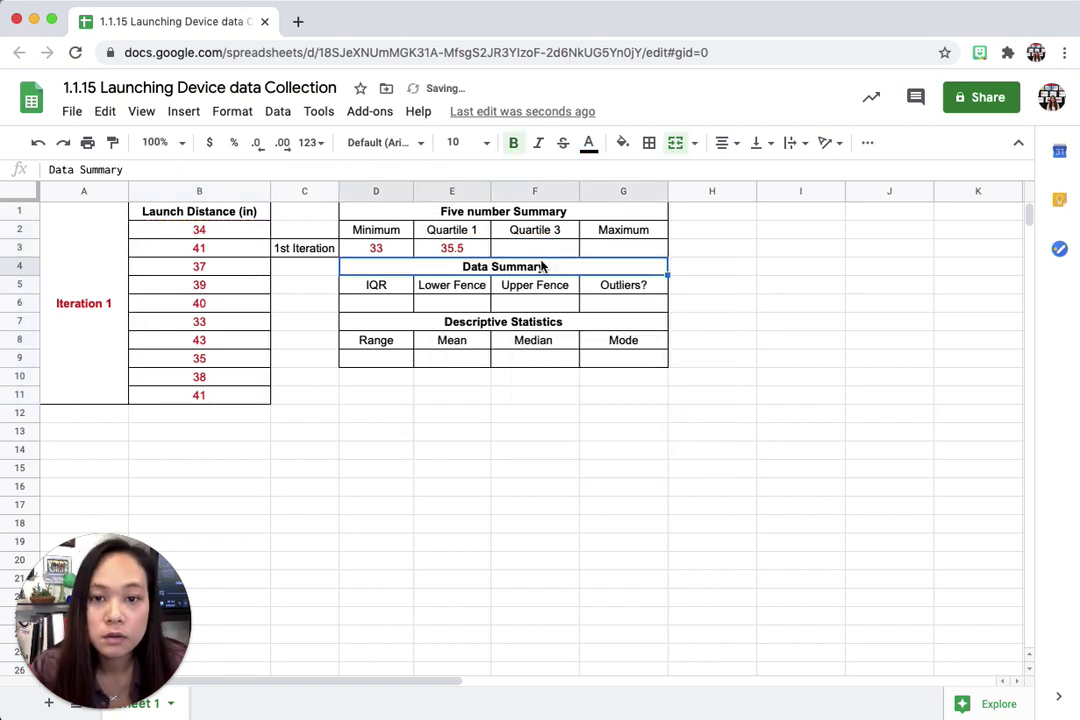
# Calculate the third quartile in cell F3 with the formula =QUARTILE.INC(B2:B11,3)
pyautogui.click(524, 248)
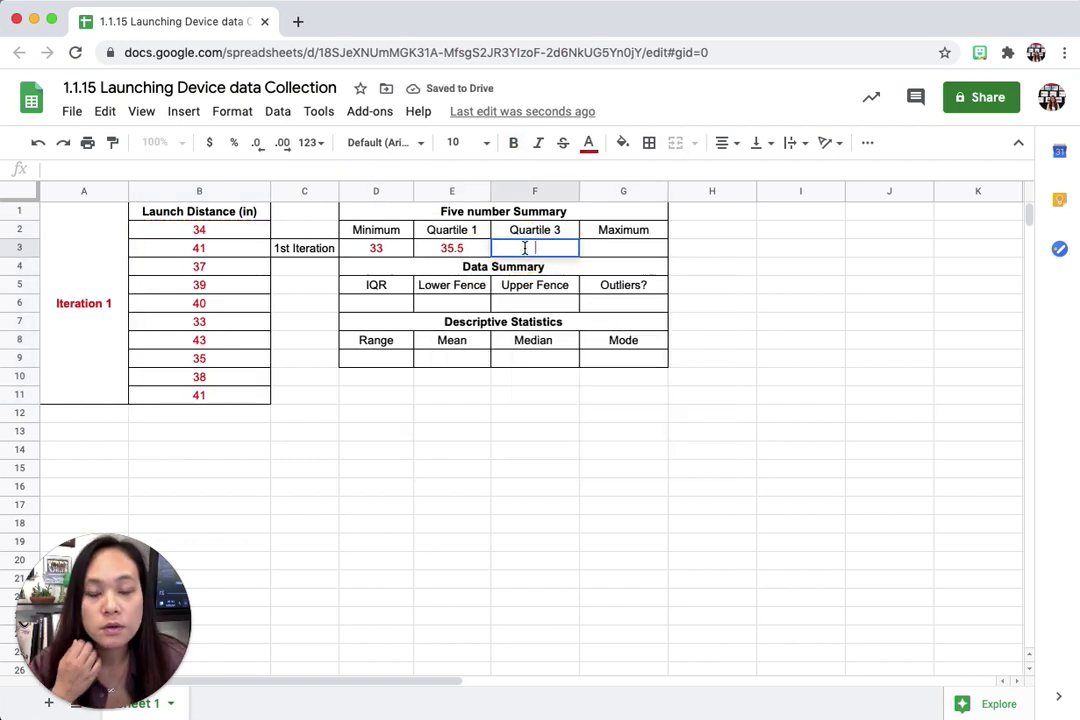
pyautogui.write('=')
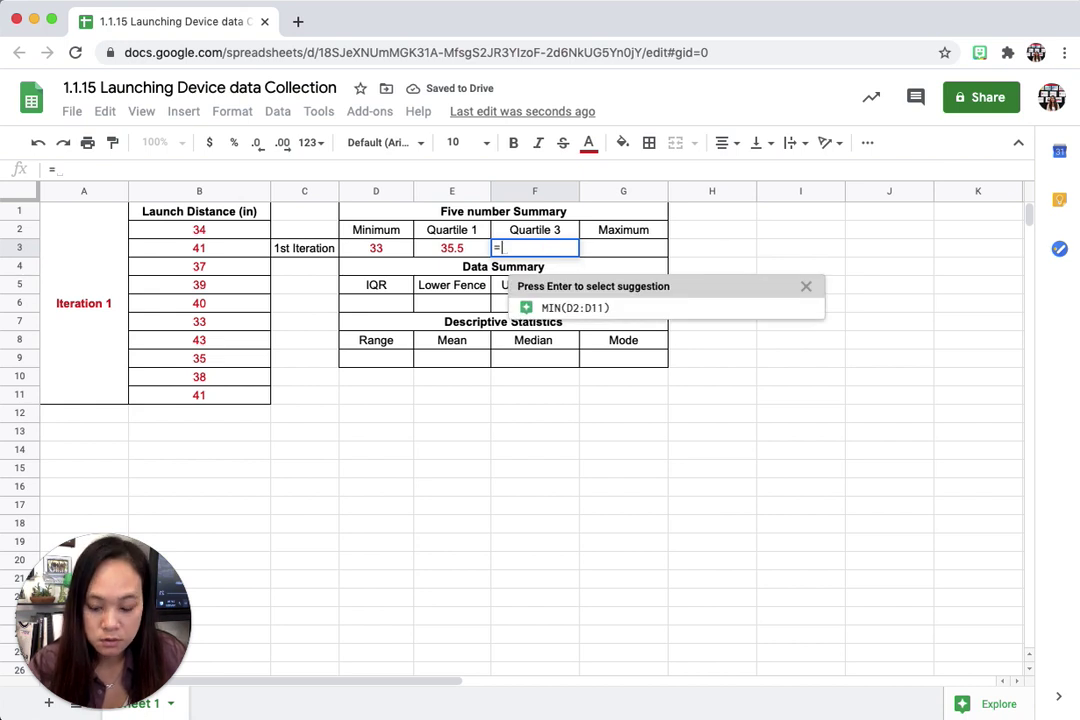
pyautogui.write('quartile')
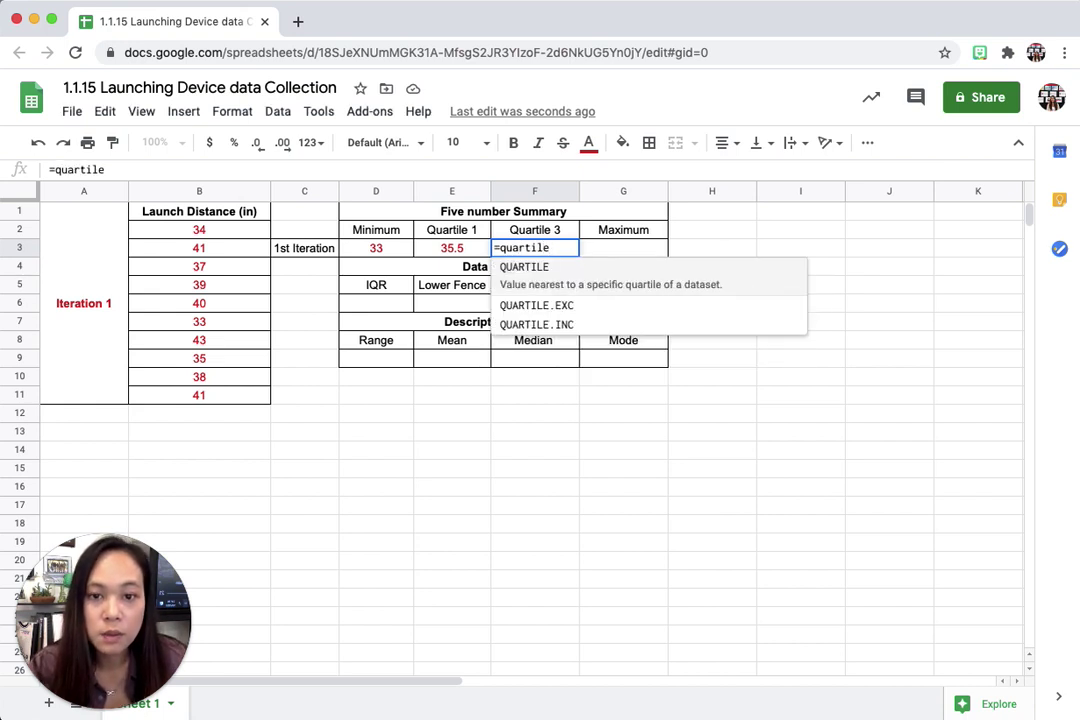
pyautogui.click(561, 328)
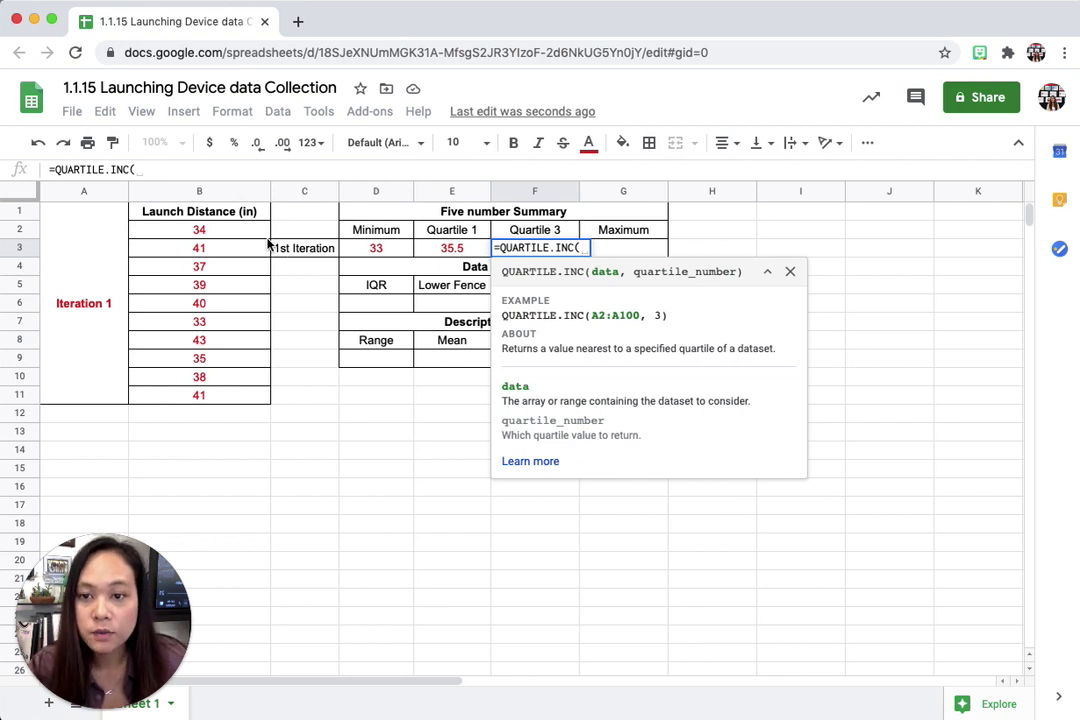
pyautogui.moveTo(234, 229); pyautogui.dragTo(229, 397)
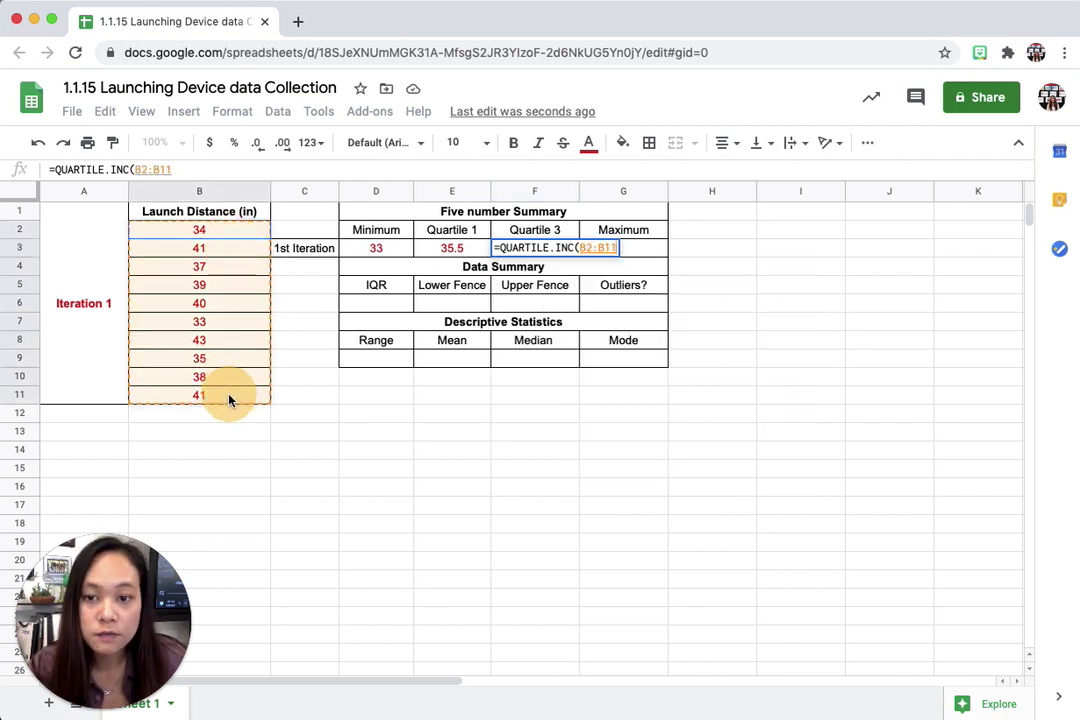
pyautogui.write(',')
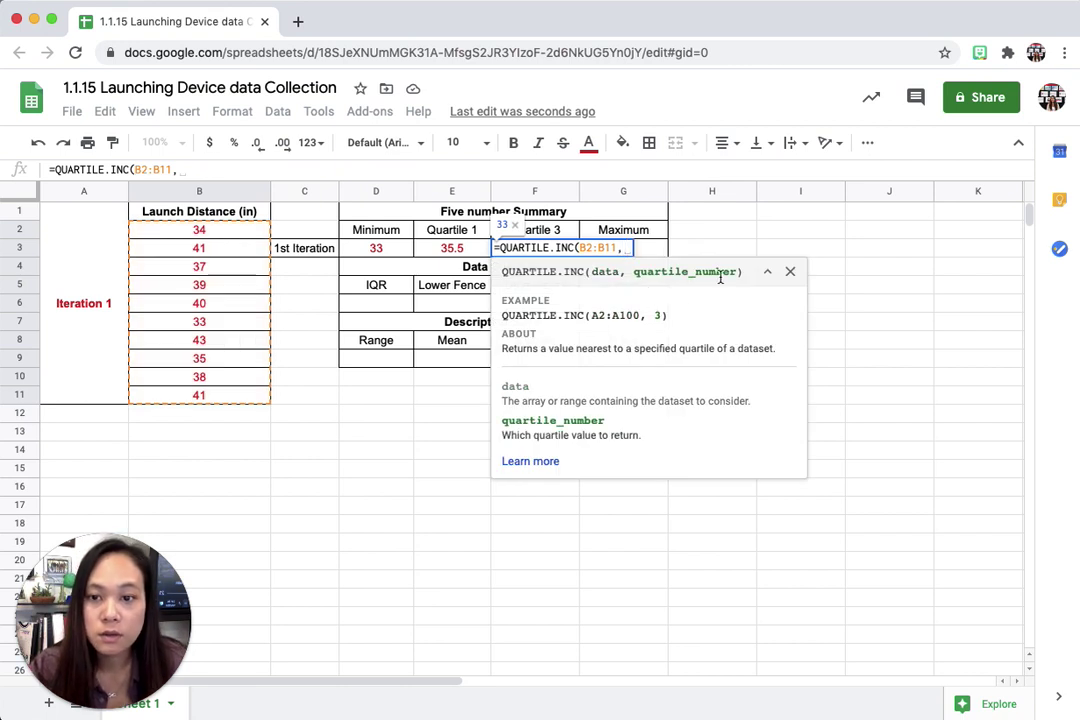
pyautogui.write('3)')
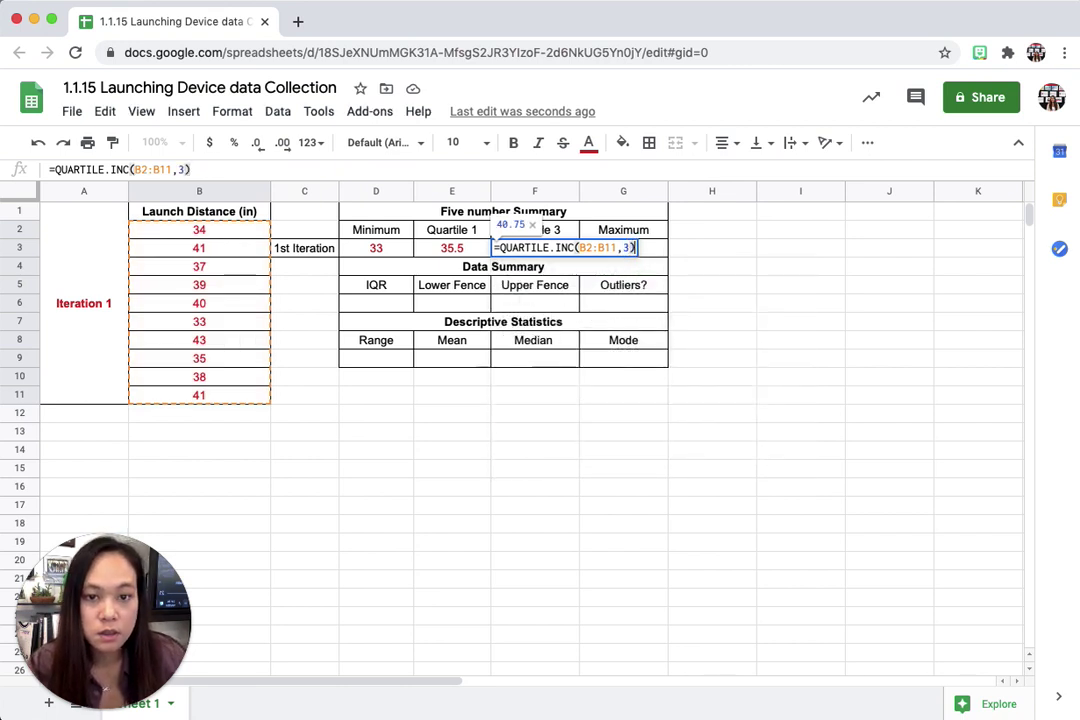
pyautogui.press('Return')
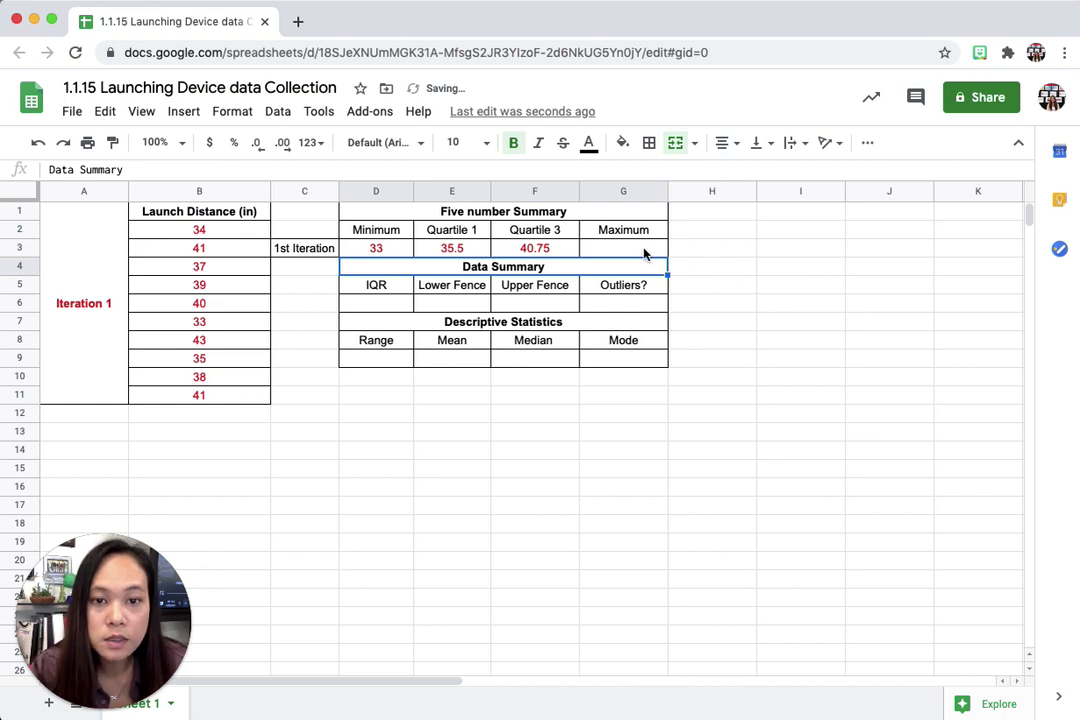
# Calculate the maximum launch distance in cell G3 using the MAX function over the range B2:B11
pyautogui.click(644, 254)
pyautogui.write('=')
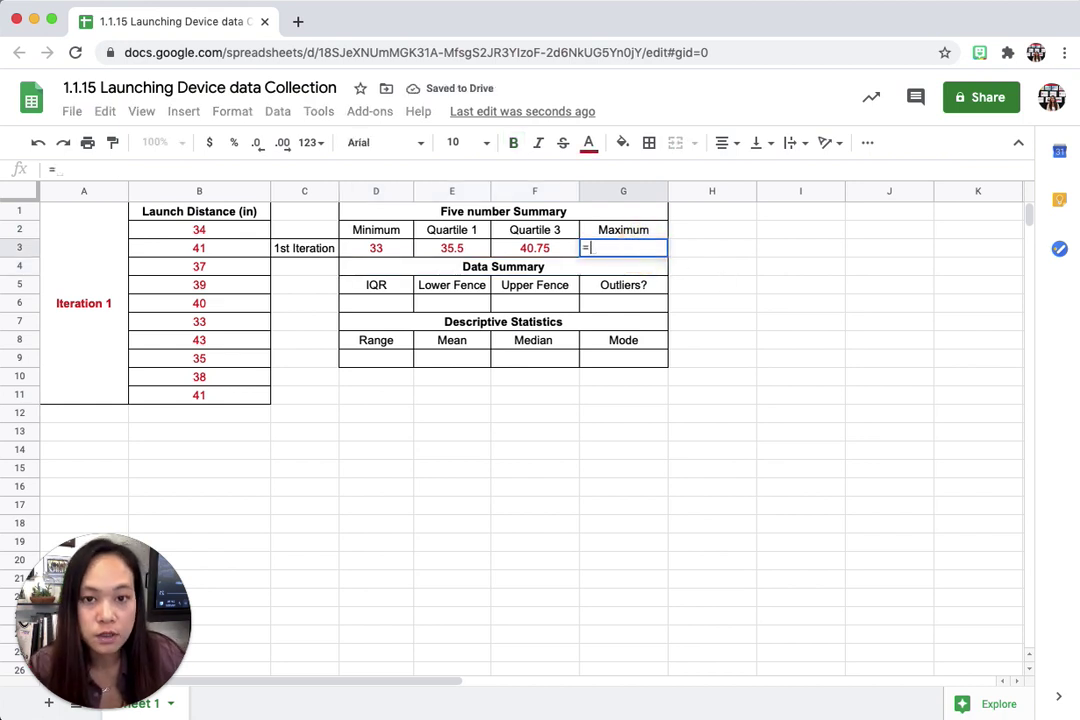
pyautogui.write('max')
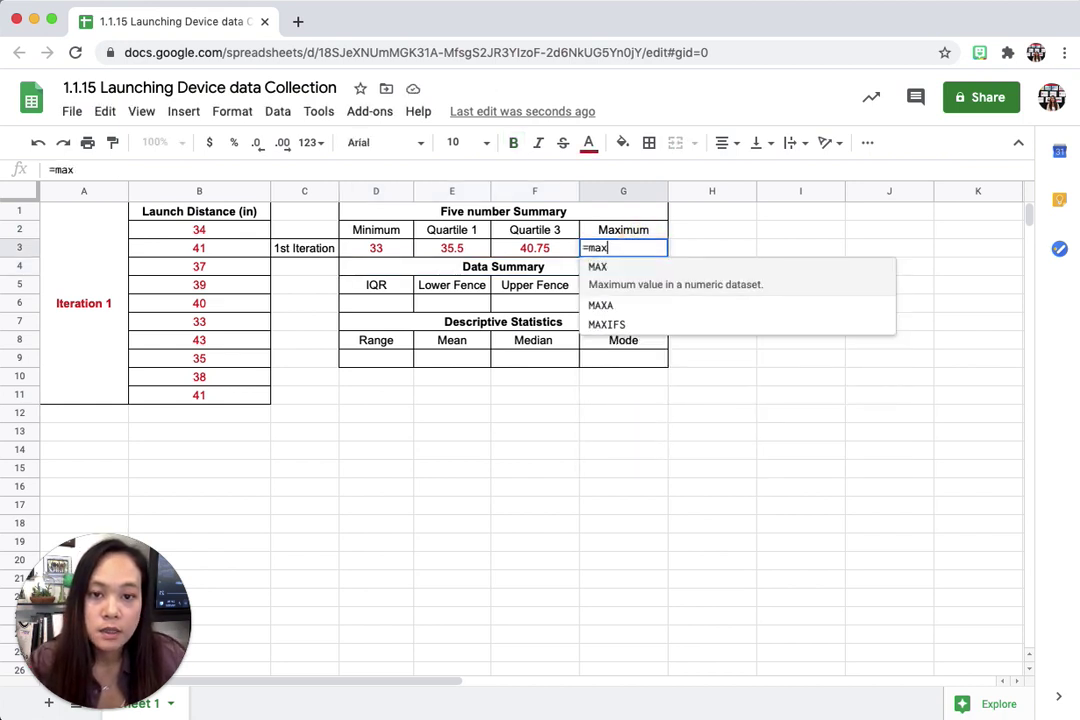
pyautogui.click(655, 268)
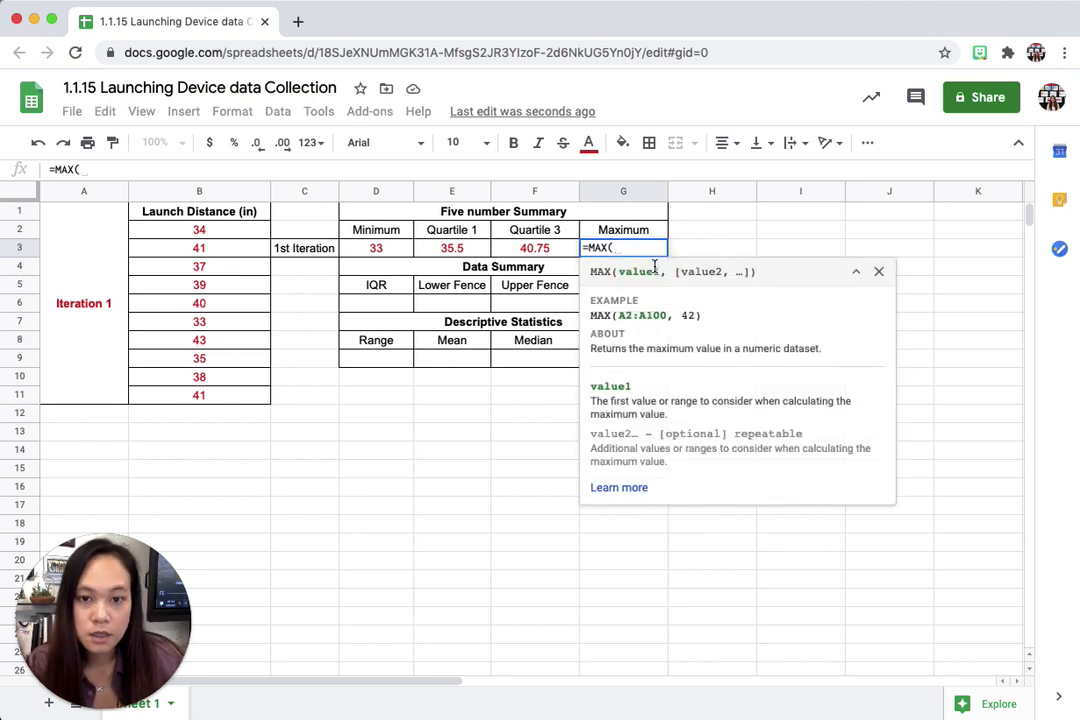
pyautogui.click(222, 230)
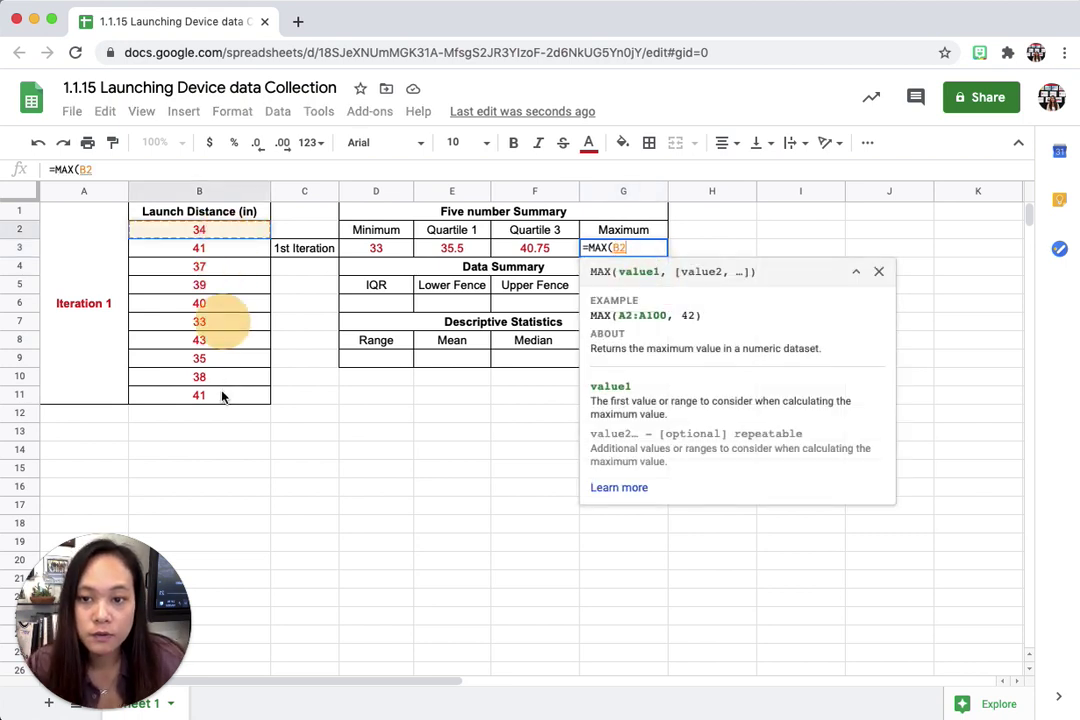
pyautogui.moveTo(222, 397); pyautogui.dragTo(220, 397)
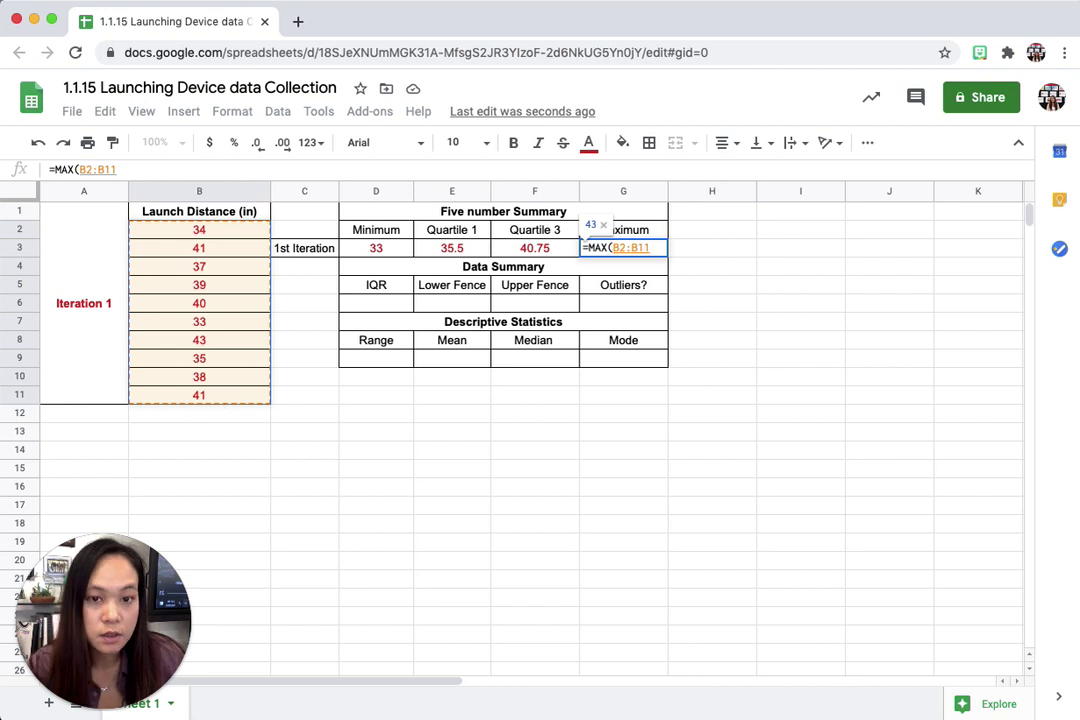
pyautogui.press('Return')
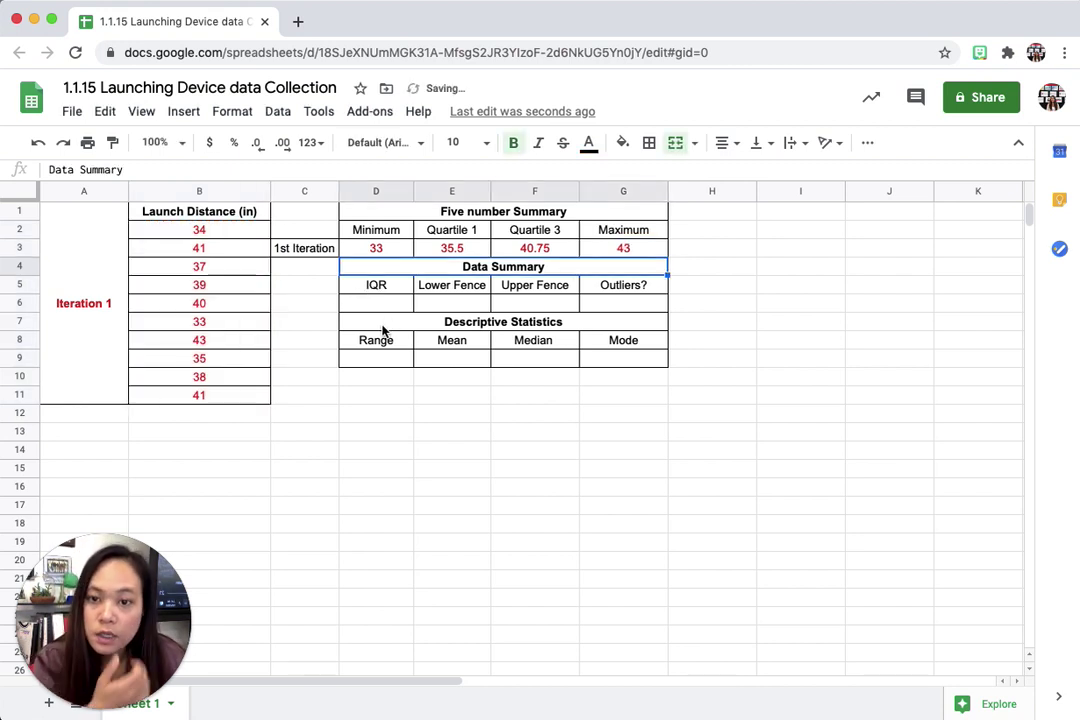
# Calculate the IQR in cell D6 by subtracting Quartile 1 from Quartile 3 with the formula =(F3-E3)
pyautogui.click(378, 312)
pyautogui.doubleClick(372, 303)
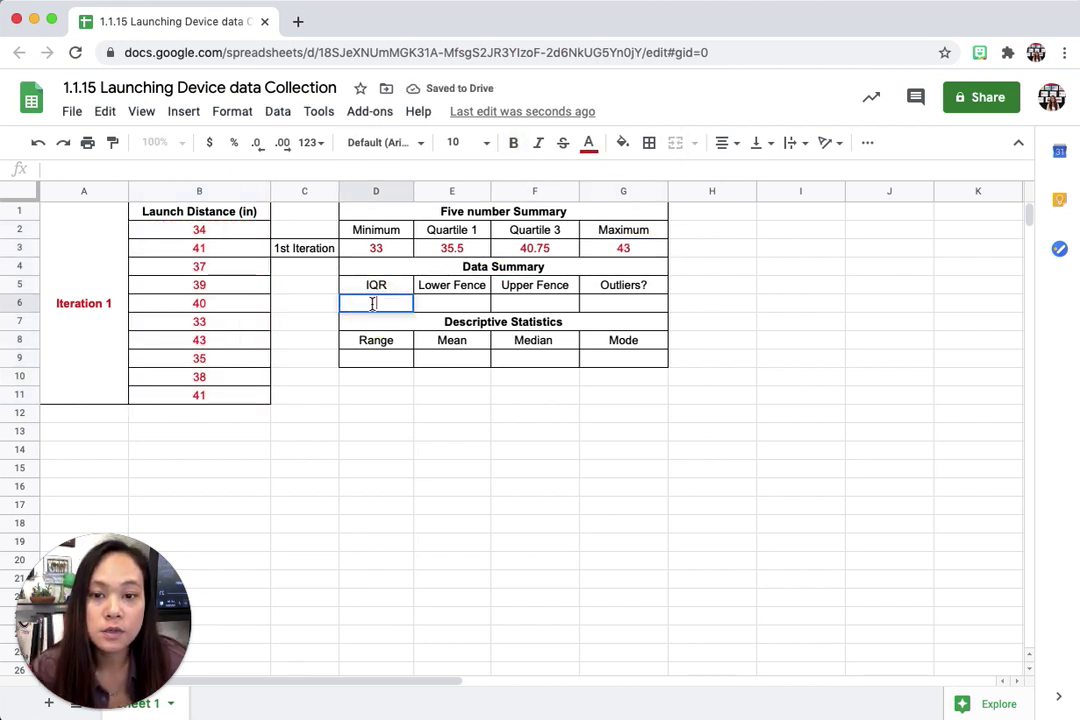
pyautogui.write('=')
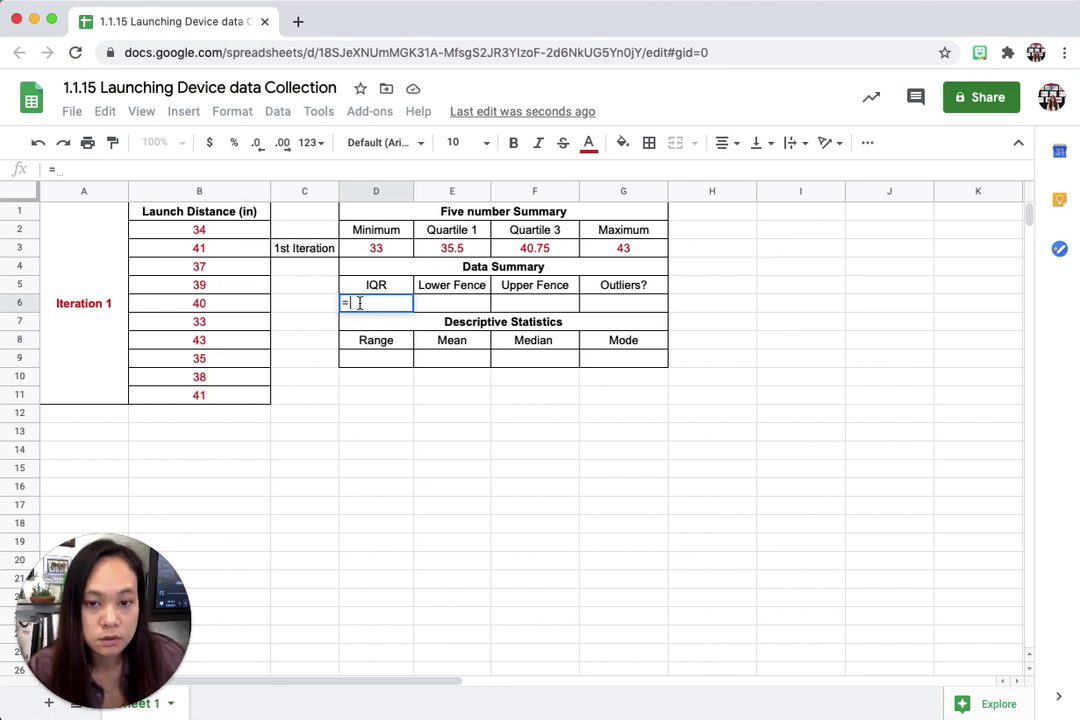
pyautogui.write('(')
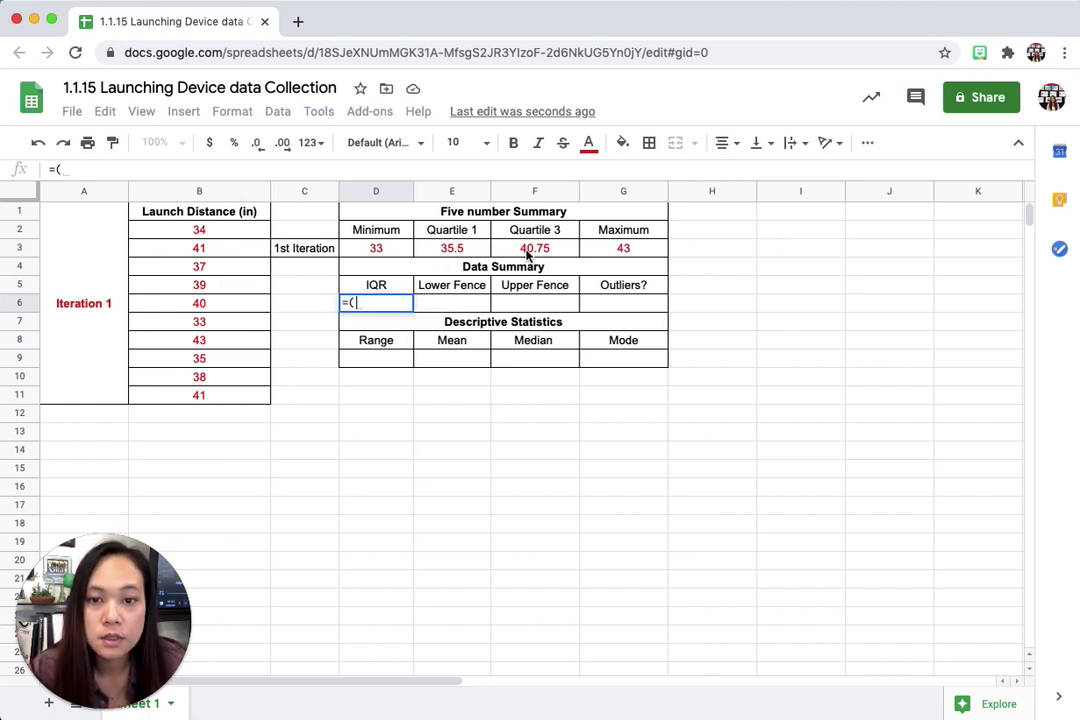
pyautogui.click(533, 250)
pyautogui.write('-')
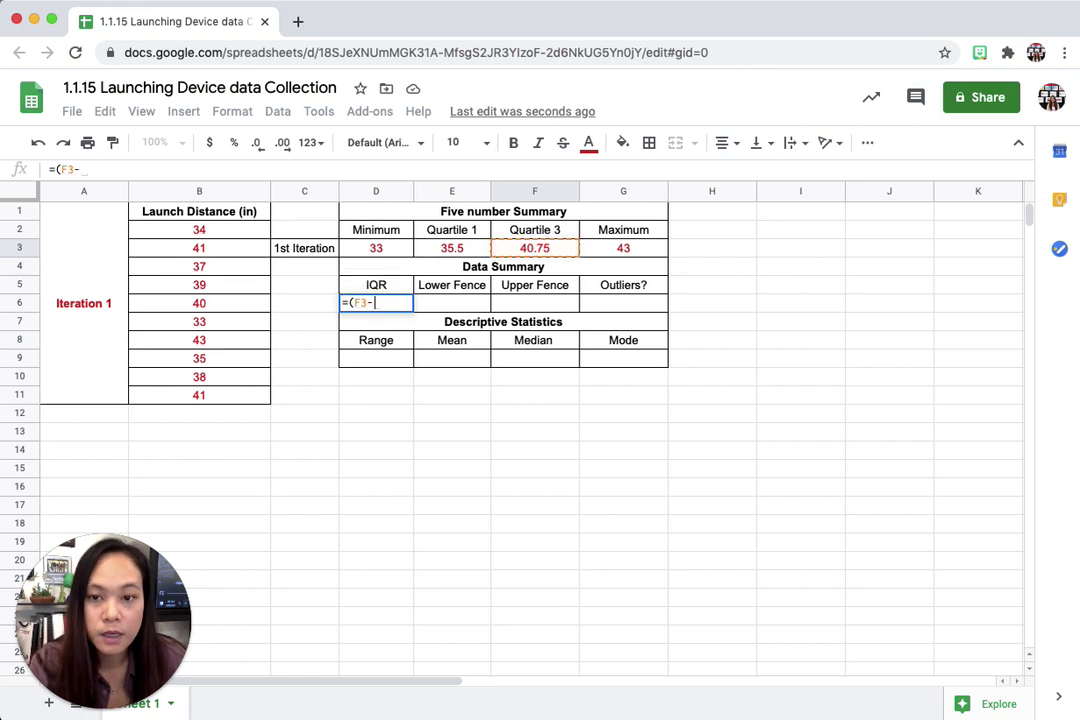
pyautogui.click(470, 250)
pyautogui.write(')')
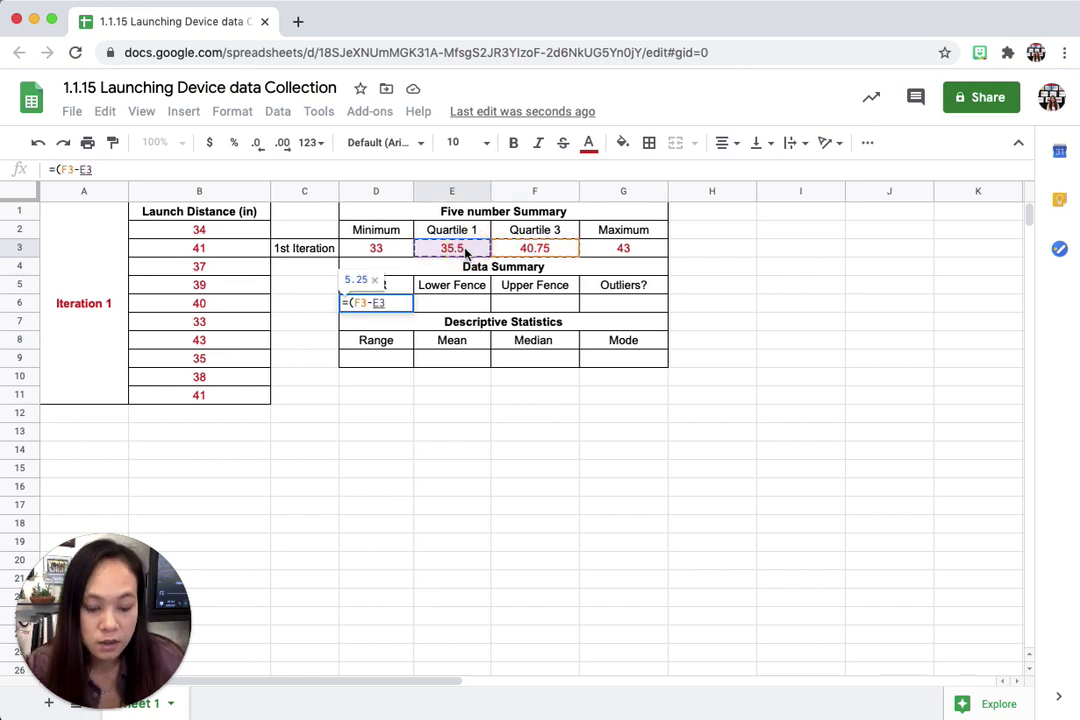
pyautogui.press('Return')
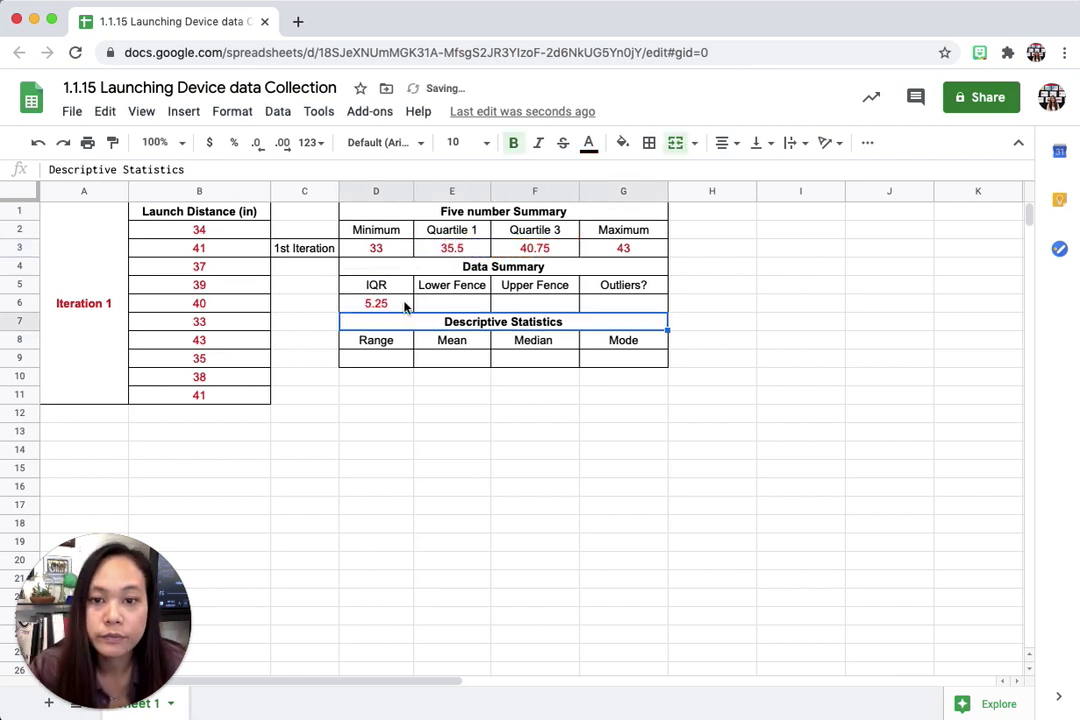
# Calculate the lower fence in cell E6 with the formula =E3-1.5*D6
pyautogui.click(473, 305)
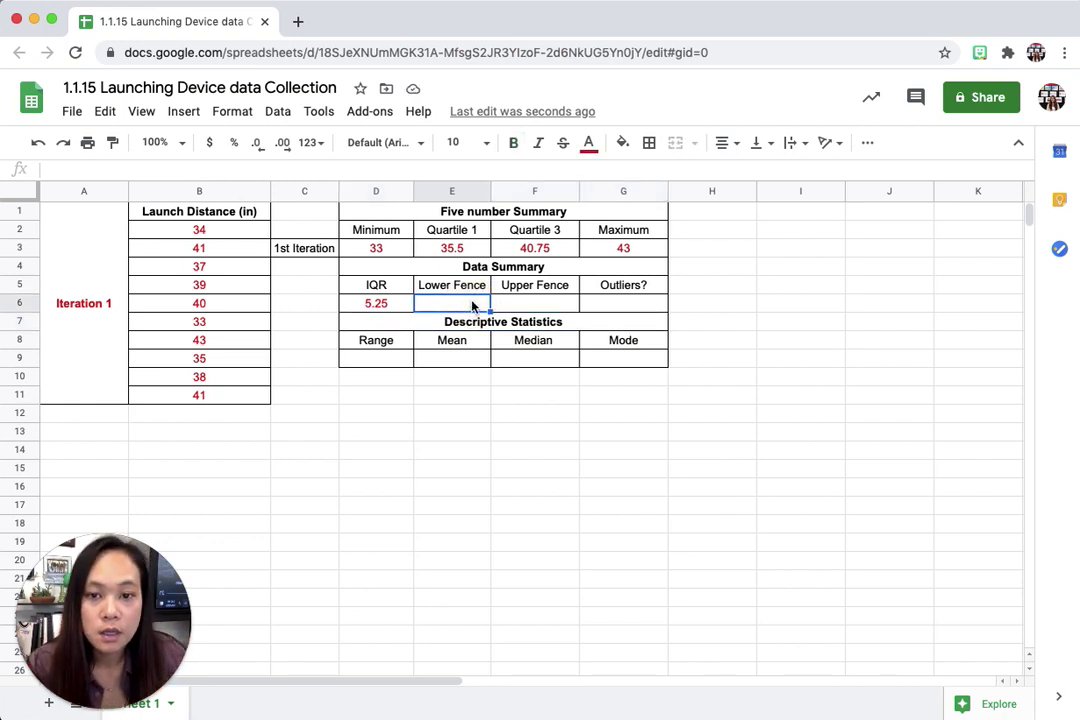
pyautogui.write('=')
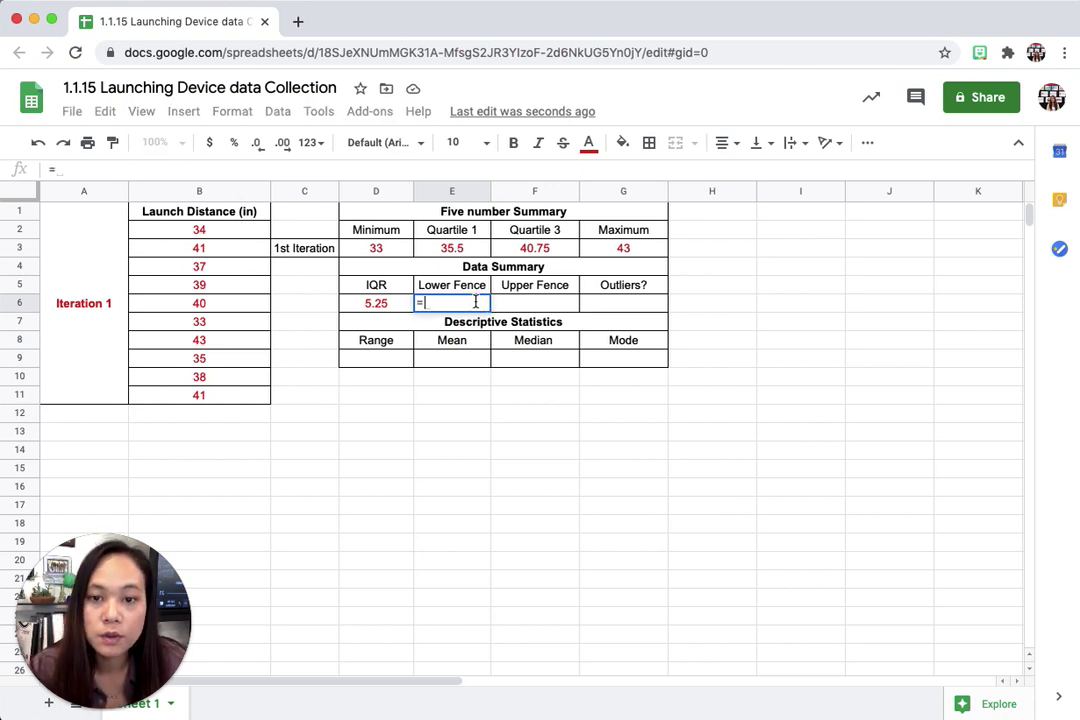
pyautogui.click(452, 250)
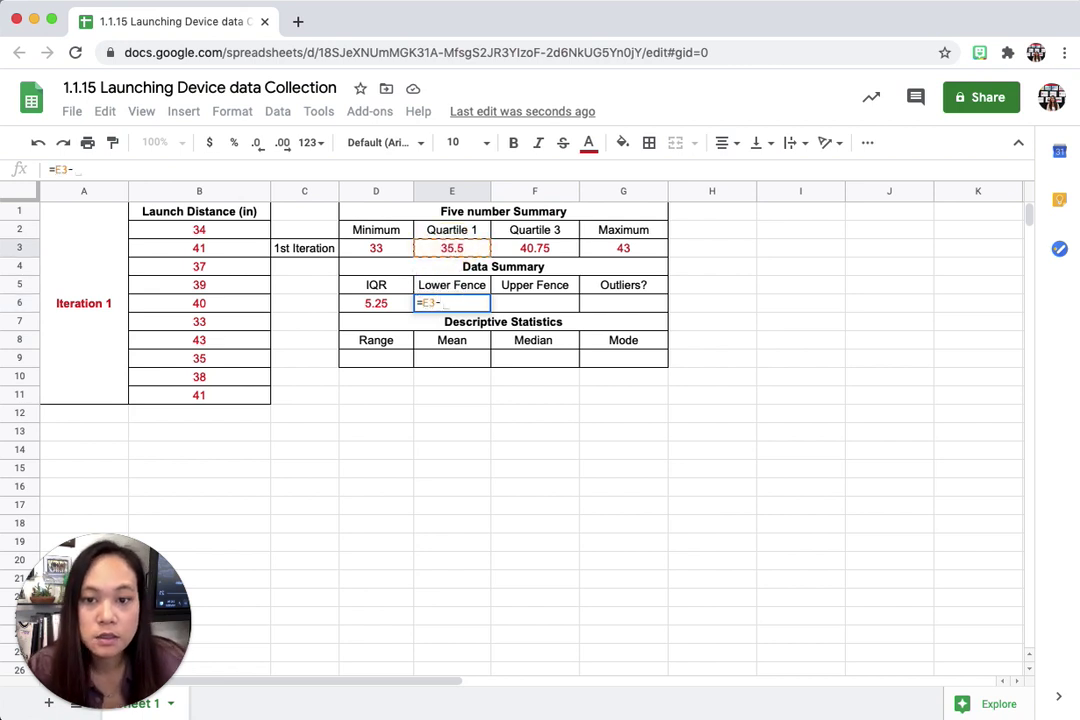
pyautogui.write('-1.5')
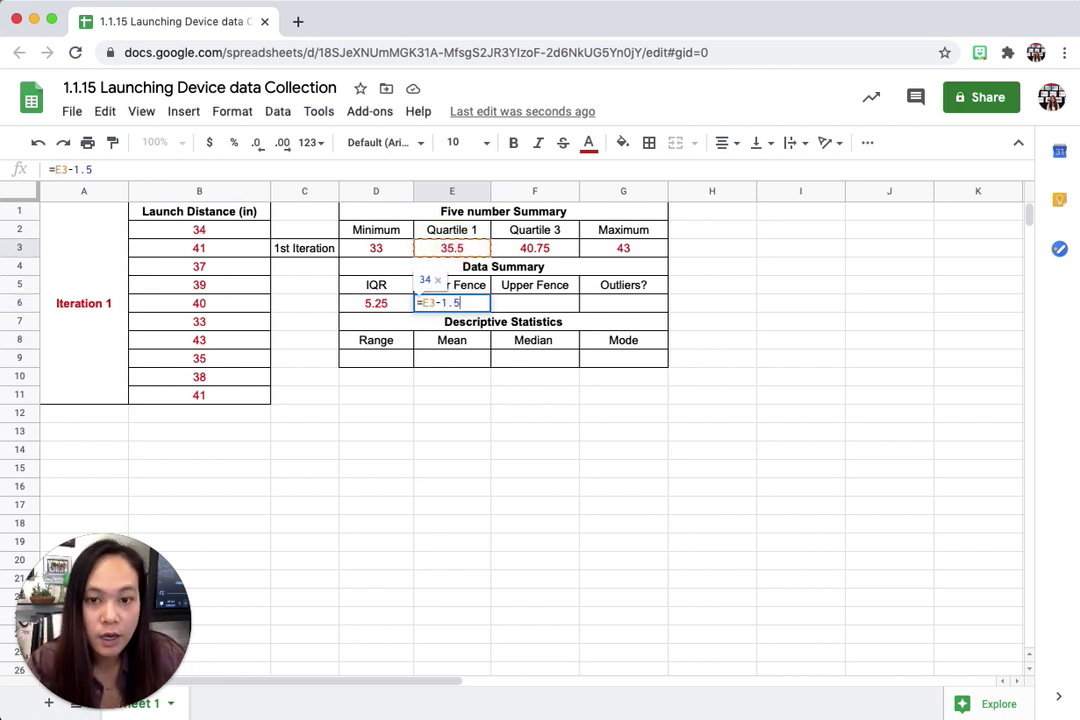
pyautogui.write('*')
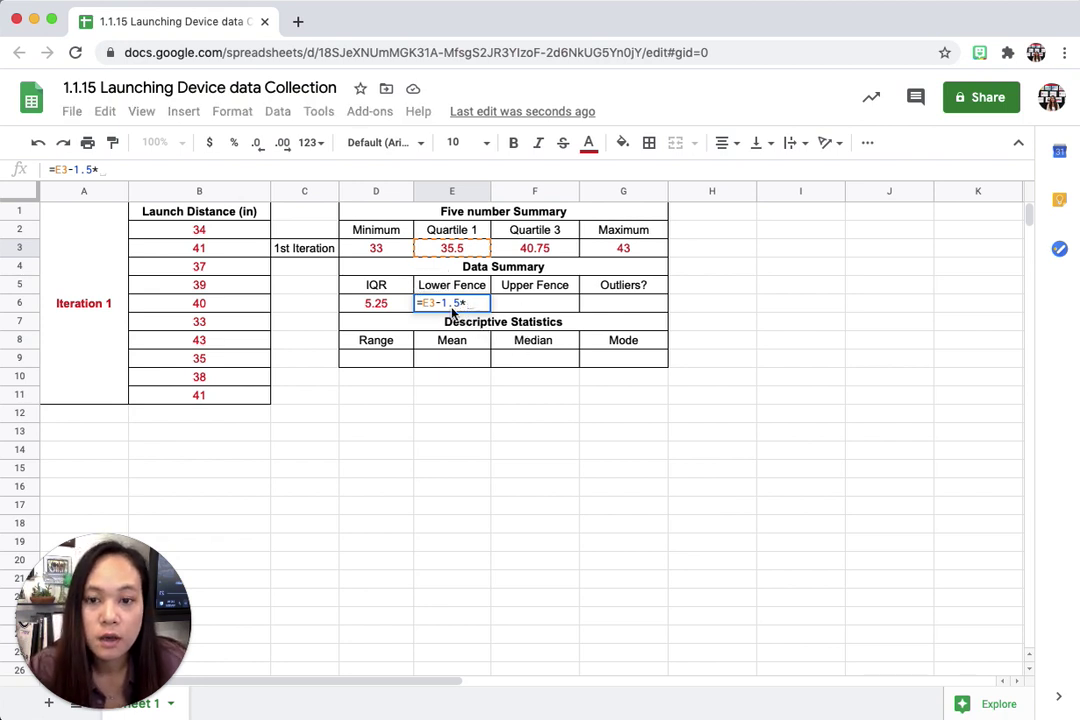
pyautogui.click(380, 307)
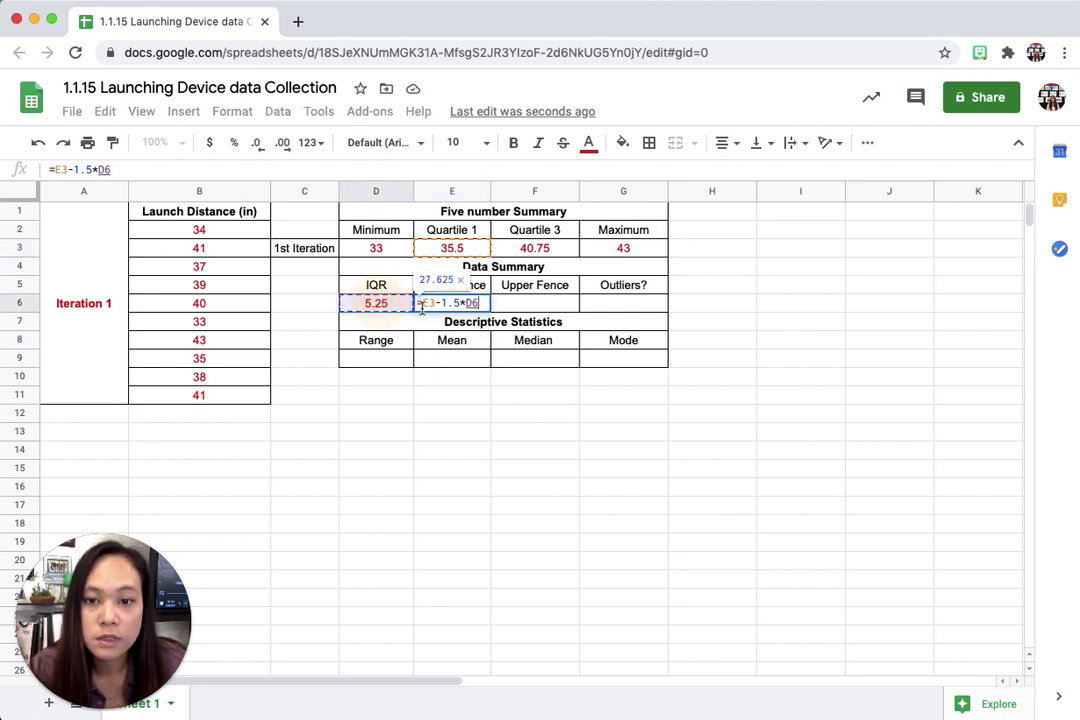
pyautogui.press('Return')
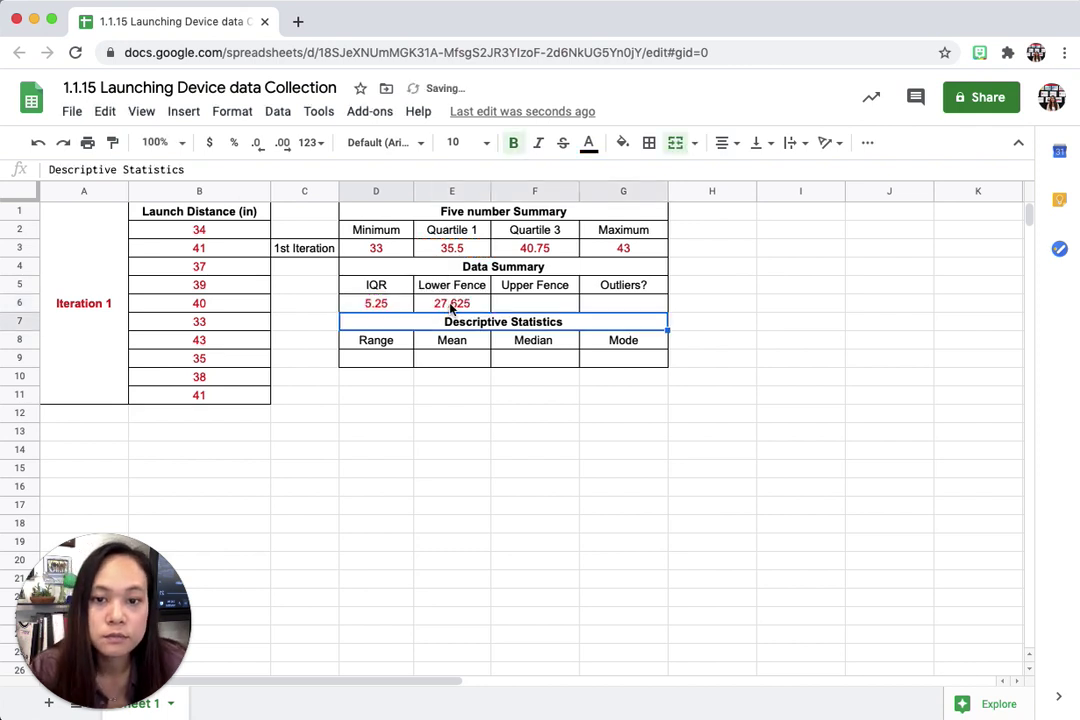
# Calculate the upper fence in cell F6 with the formula =F3+1.5*D6
pyautogui.click(527, 310)
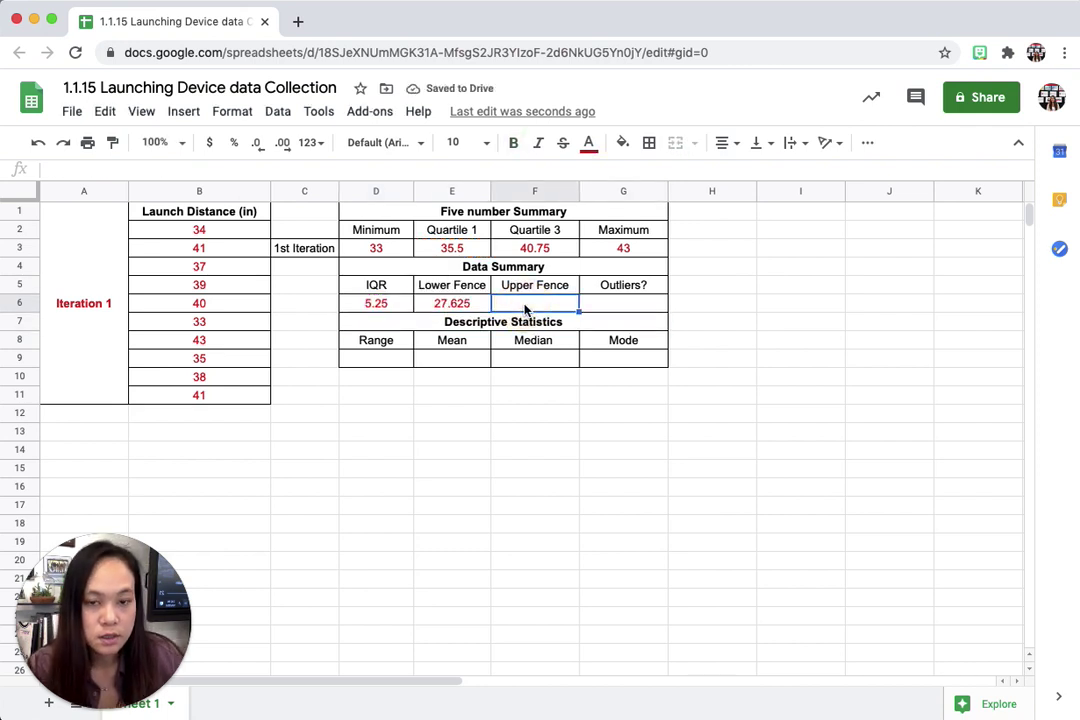
pyautogui.write('=')
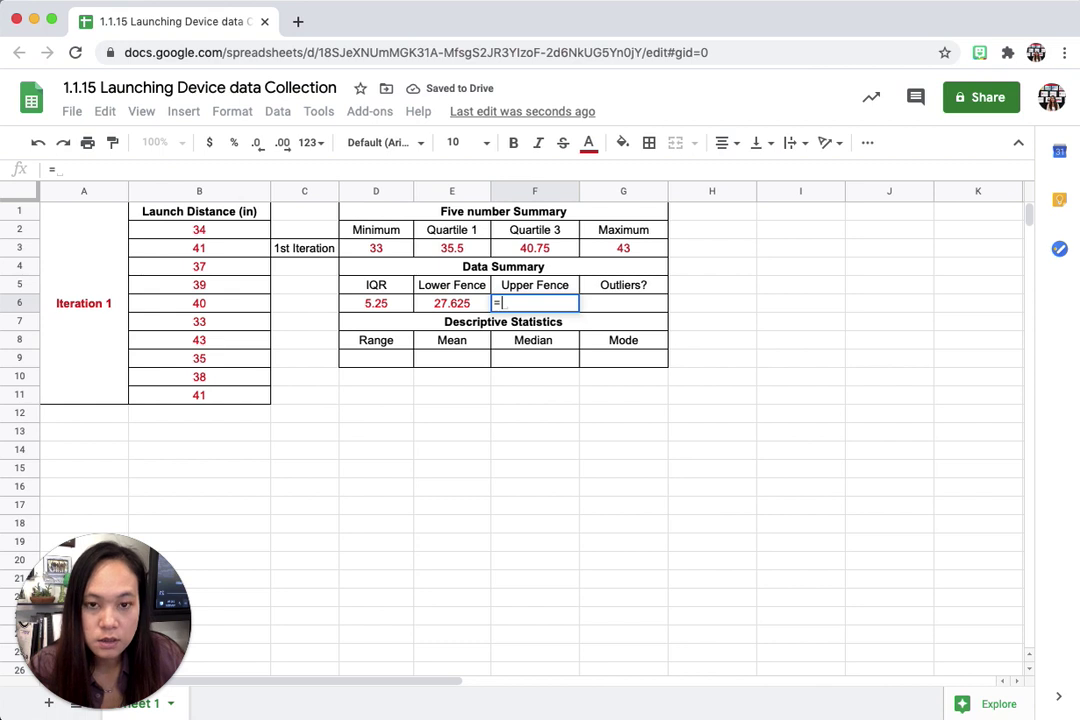
pyautogui.click(553, 250)
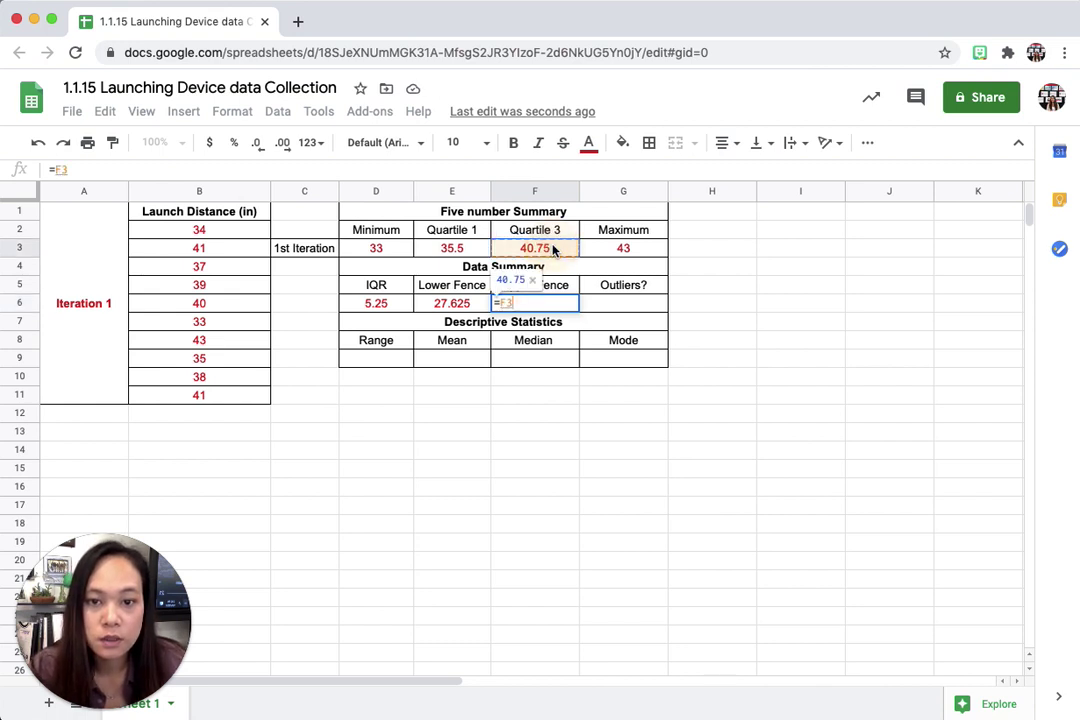
pyautogui.write('+1')
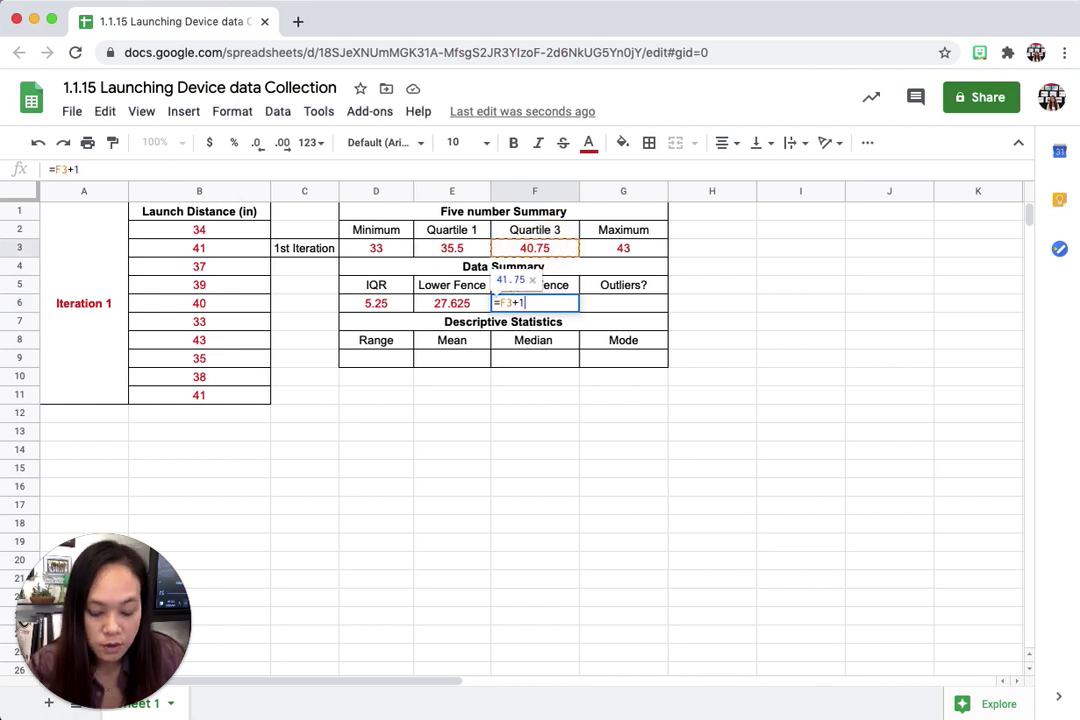
pyautogui.write('.5')
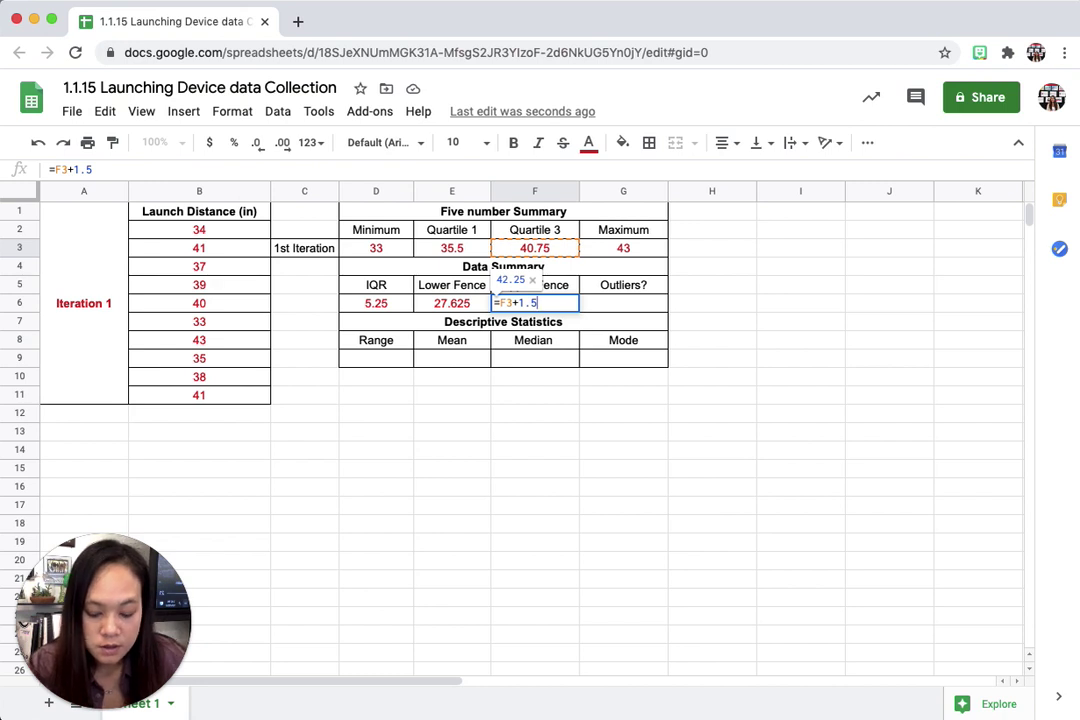
pyautogui.write('*')
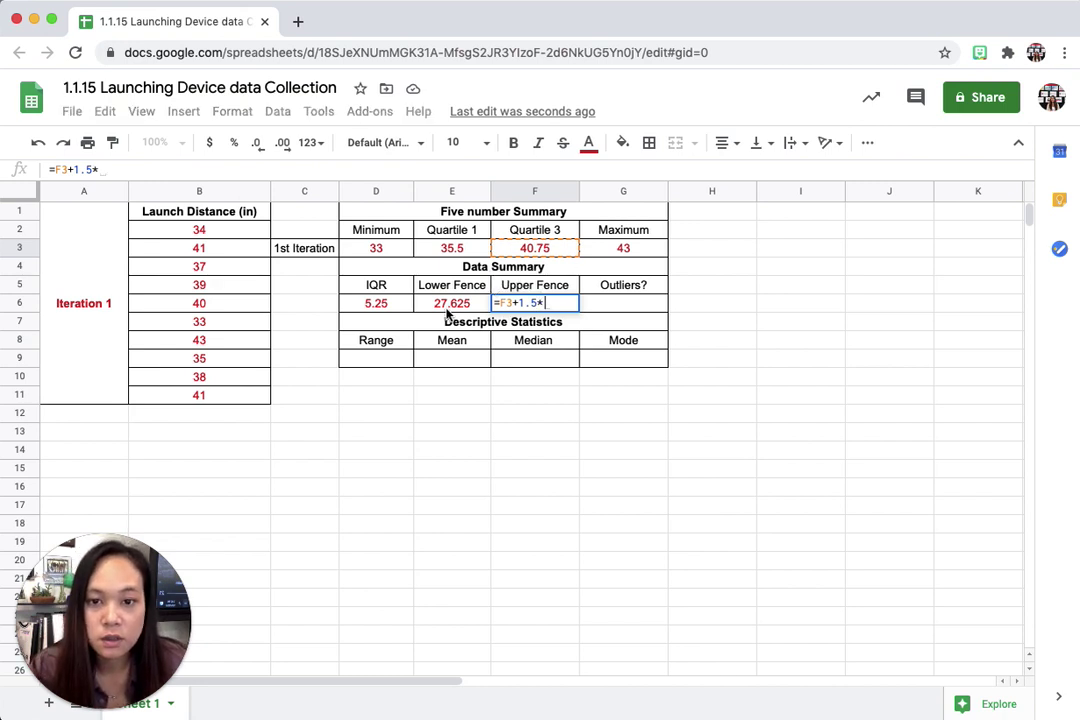
pyautogui.click(380, 311)
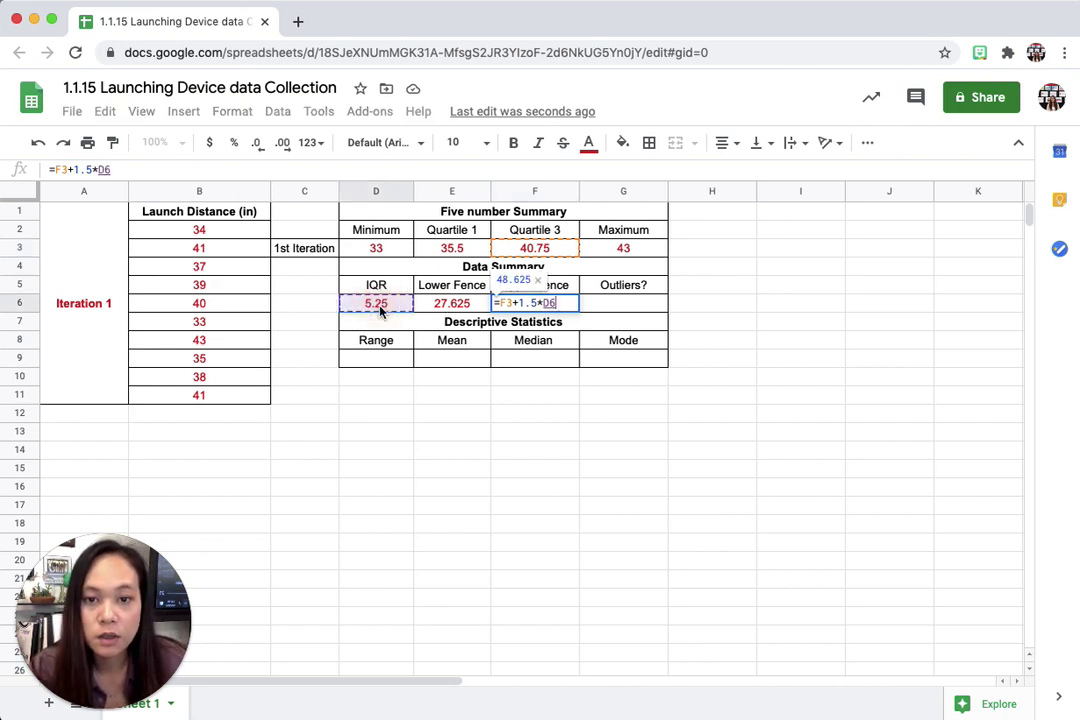
pyautogui.press('Return')
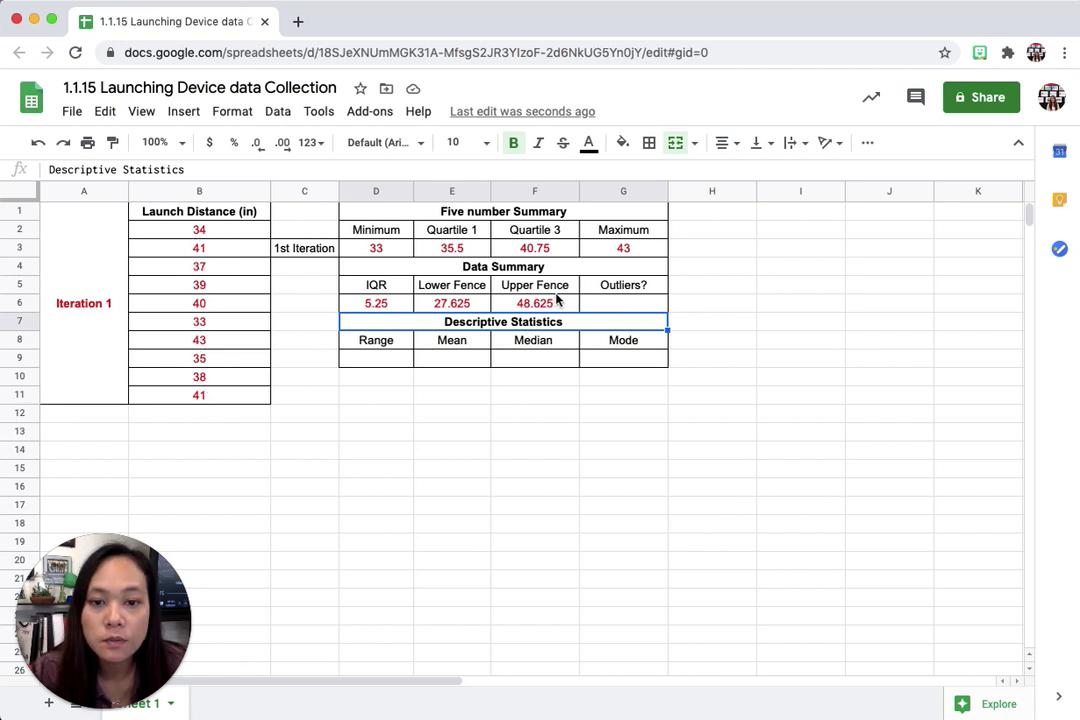
# Enter None as the outliers entry in cell G6 and begin a formula for the range in cell D9
pyautogui.click(607, 302)
pyautogui.write('N')
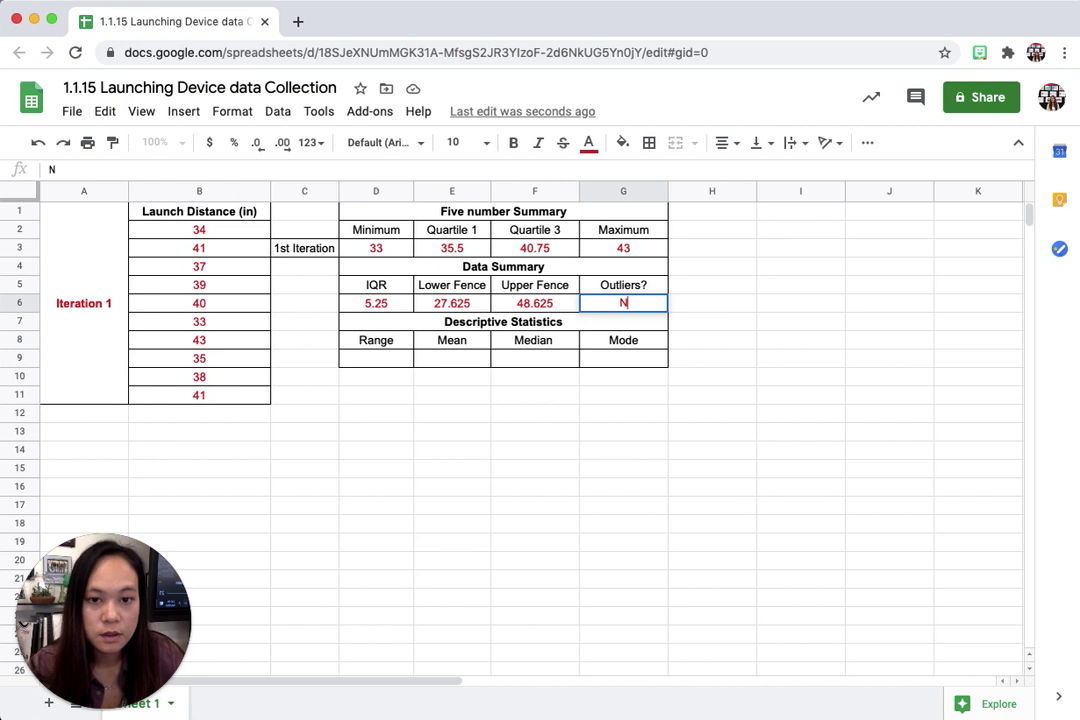
pyautogui.write('one')
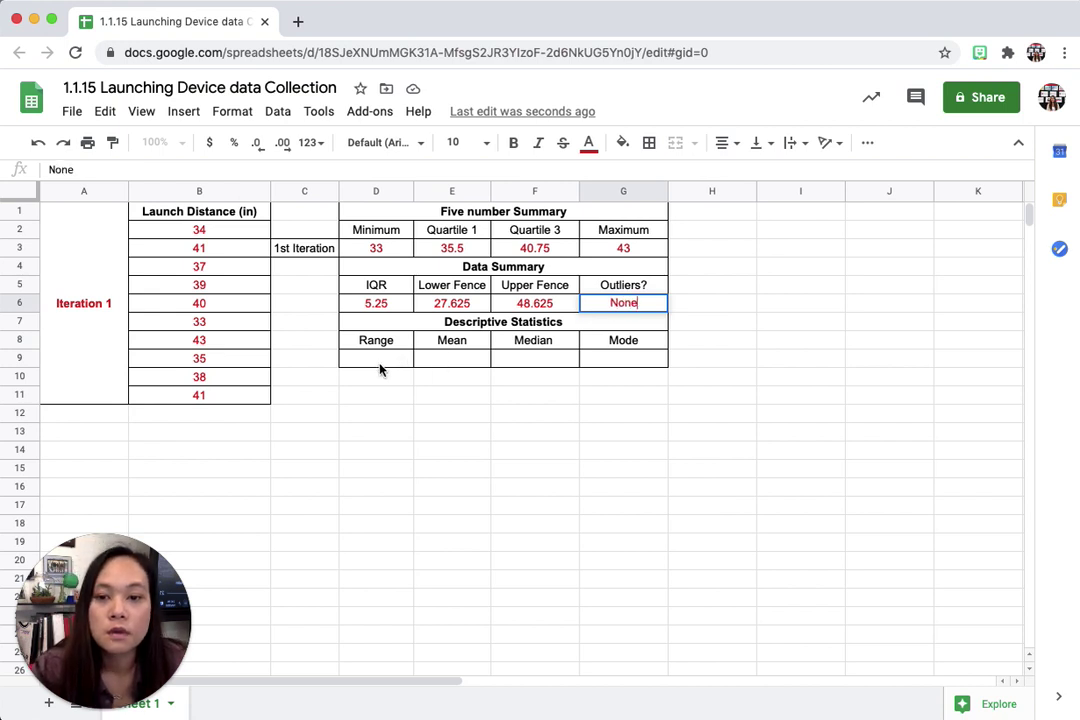
pyautogui.click(380, 369)
pyautogui.write('=')
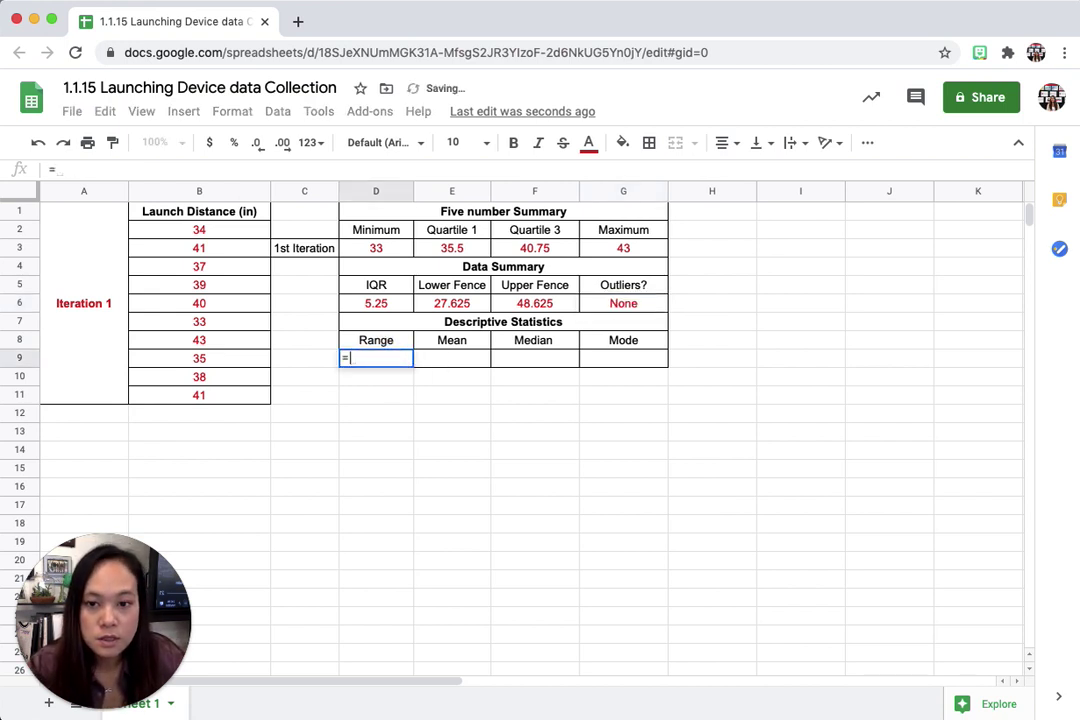
pyautogui.write('max-min')
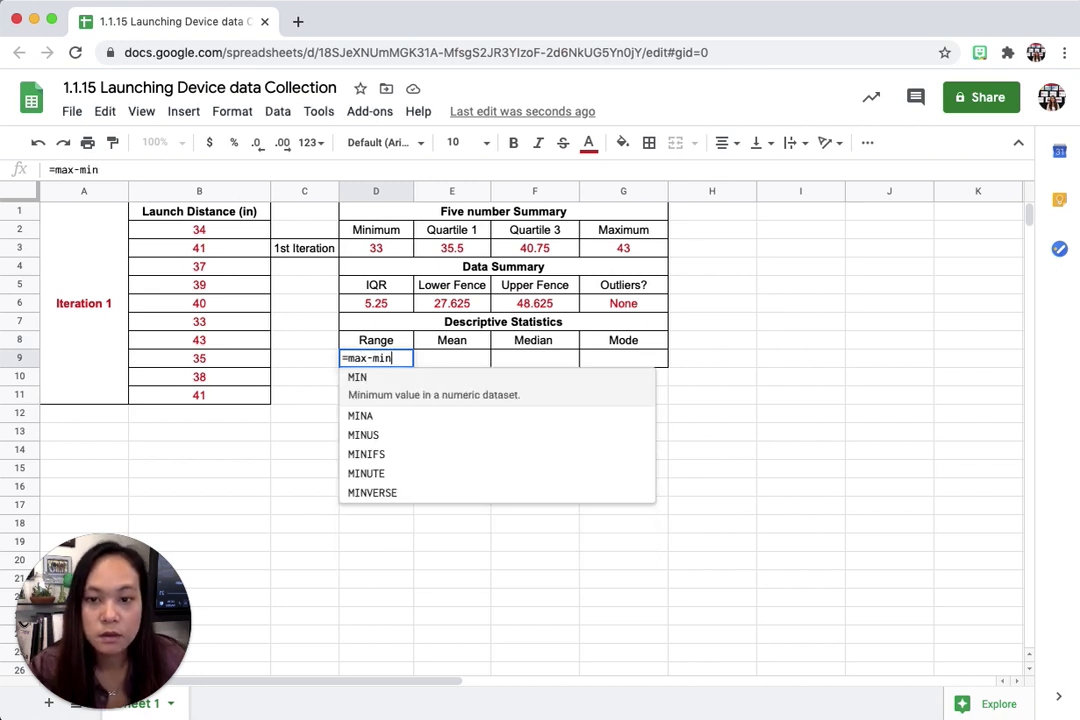
pyautogui.press('Tab')
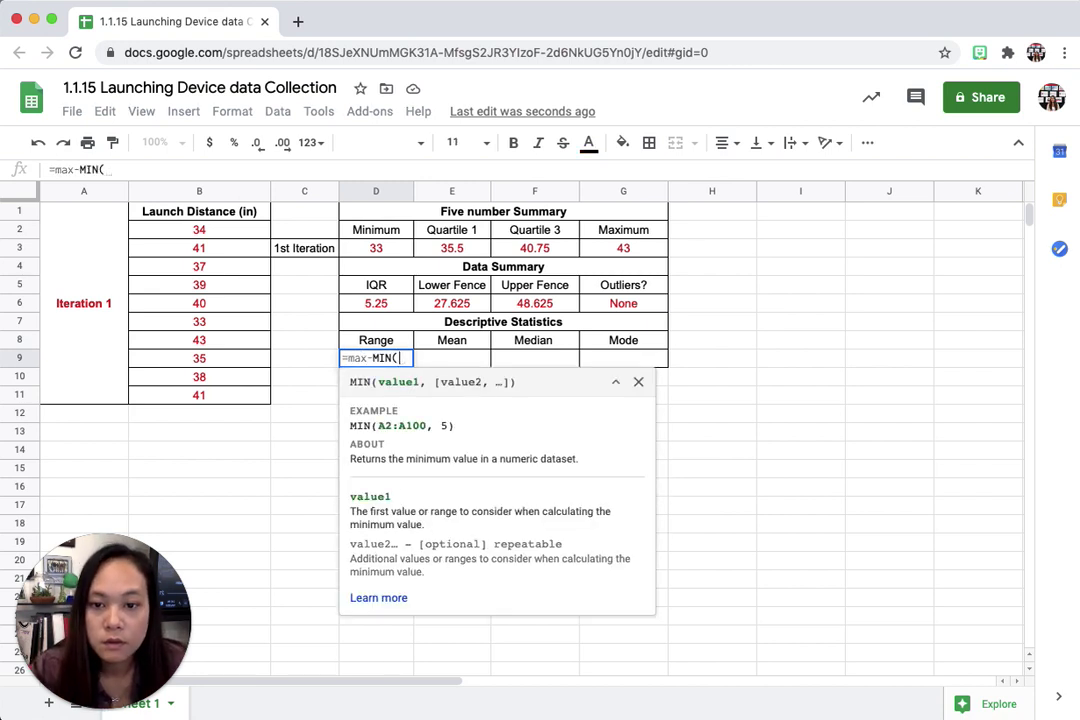
pyautogui.press('BackSpace')
pyautogui.press('BackSpace')
pyautogui.press('BackSpace')
pyautogui.press('BackSpace')
pyautogui.press('BackSpace')
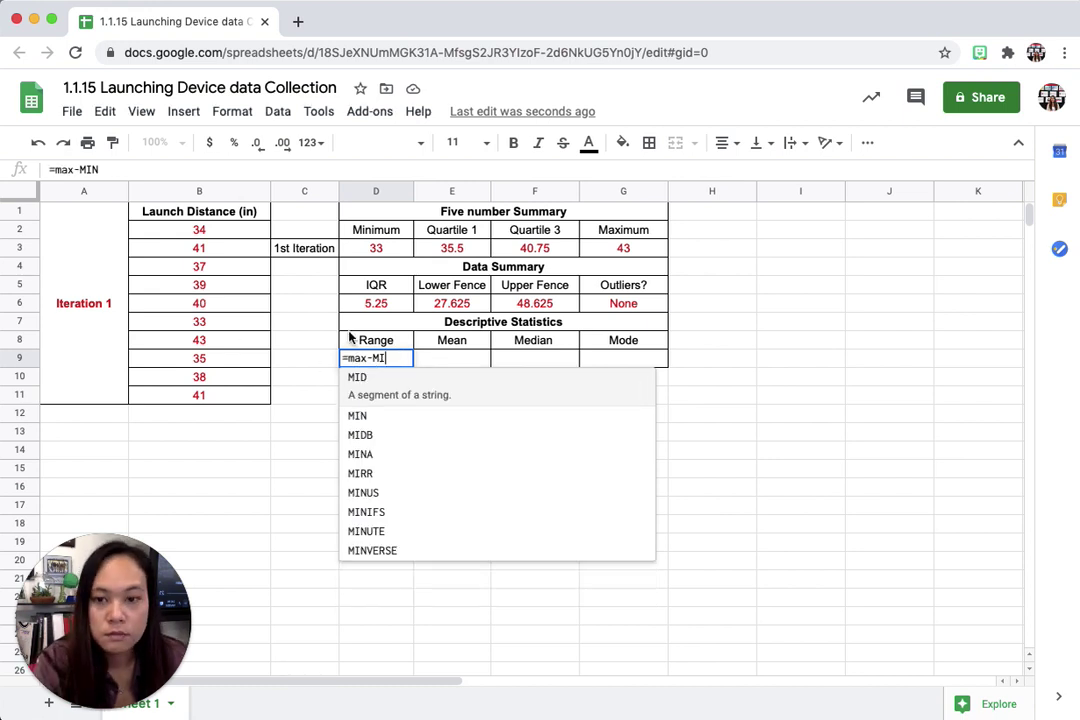
pyautogui.press('BackSpace')
pyautogui.press('BackSpace')
pyautogui.press('BackSpace')
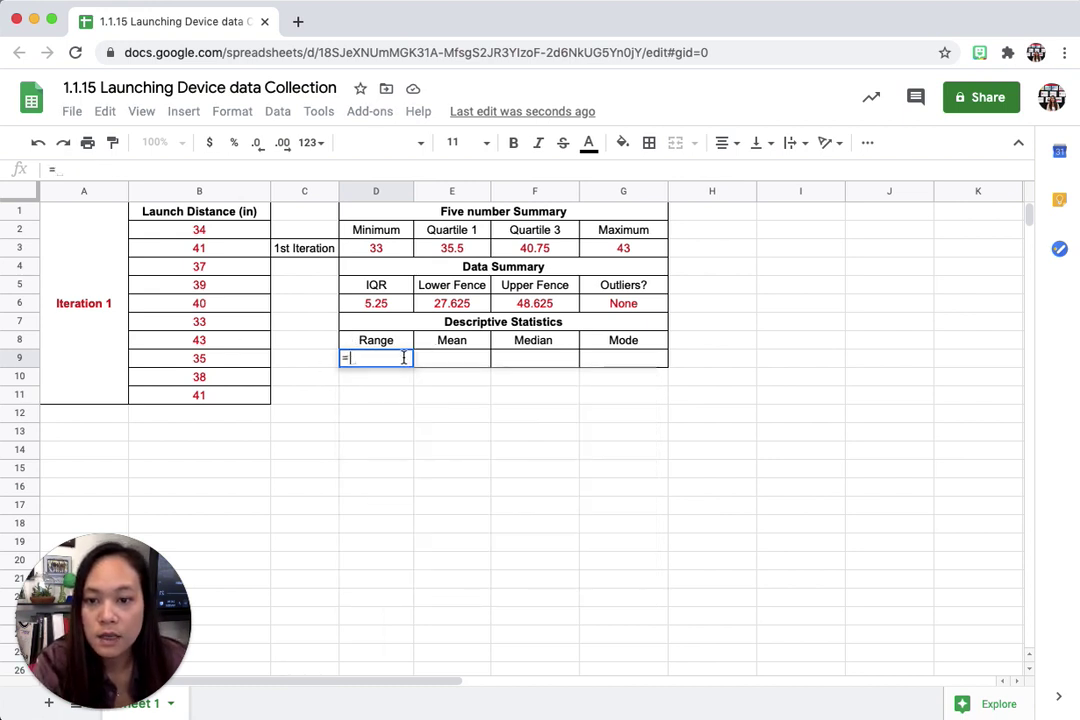
# Complete the range formula in cell D9 as =G3-D3, subtracting the minimum from the maximum
pyautogui.click(612, 250)
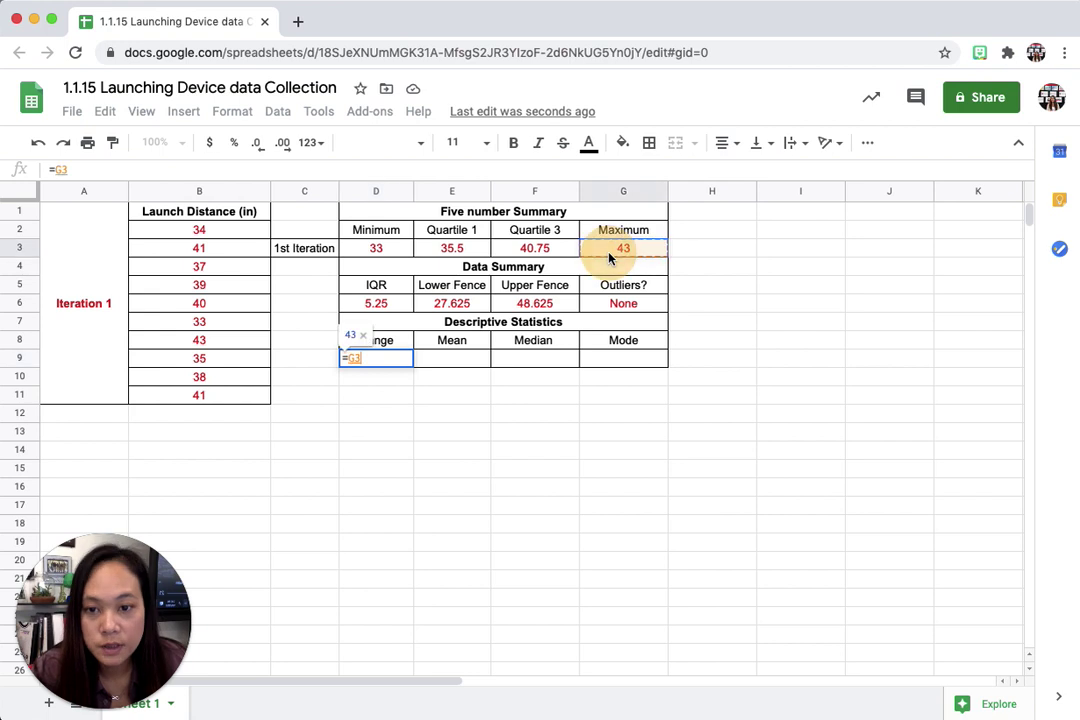
pyautogui.write('-')
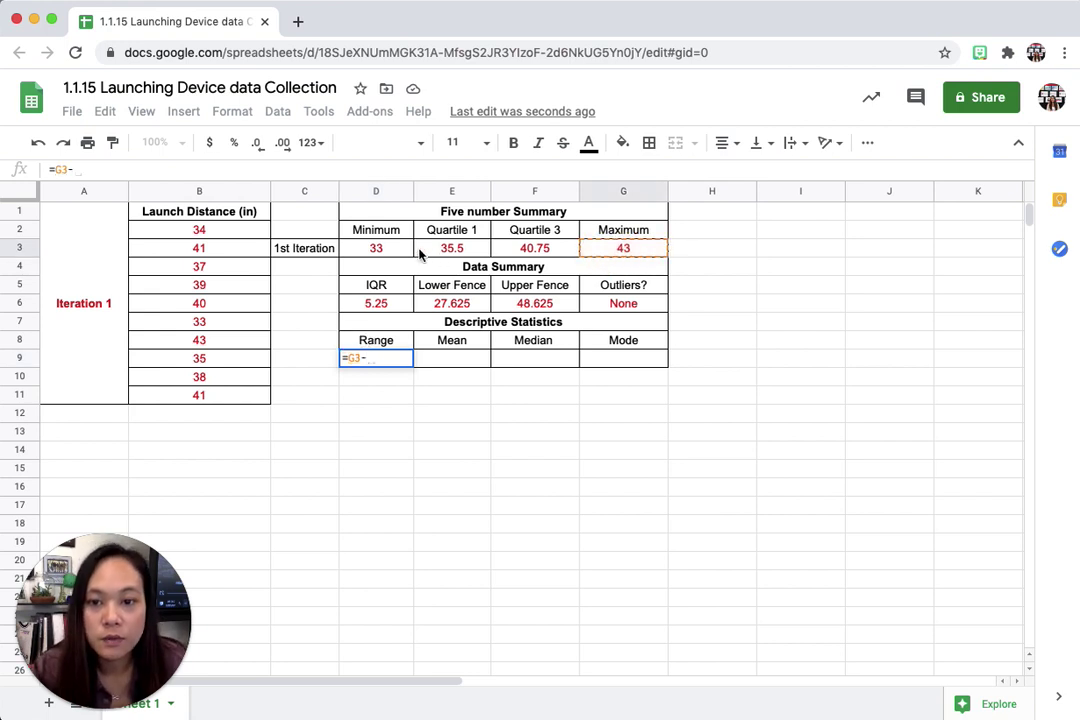
pyautogui.moveTo(385, 231); pyautogui.dragTo(393, 245)
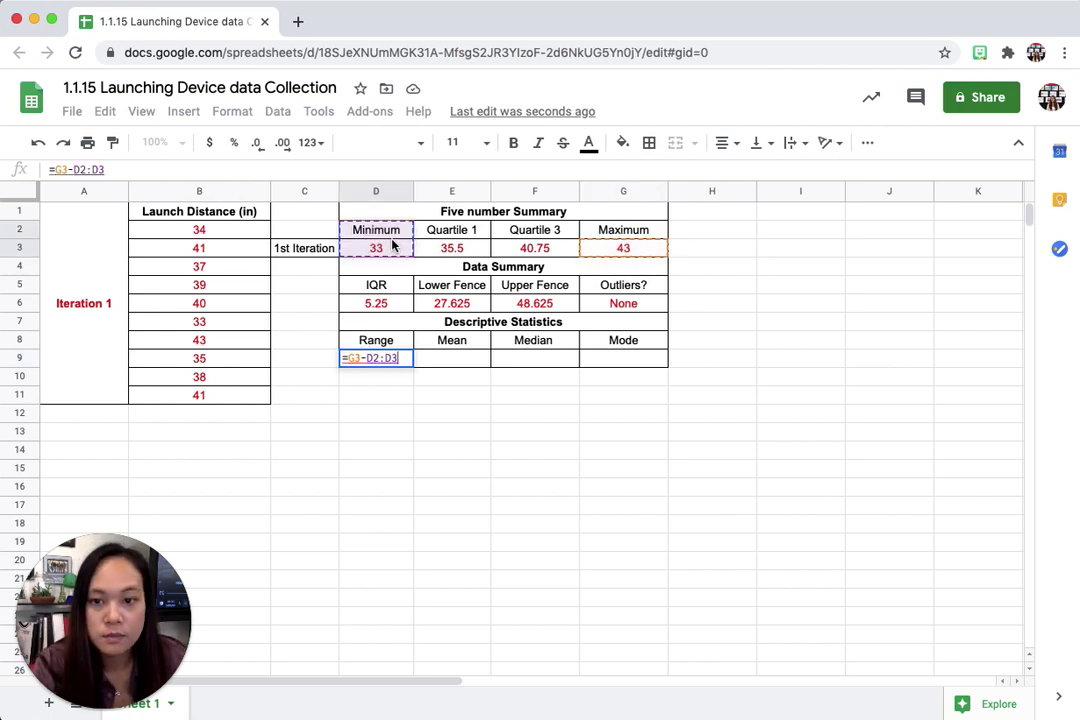
pyautogui.press('BackSpace')
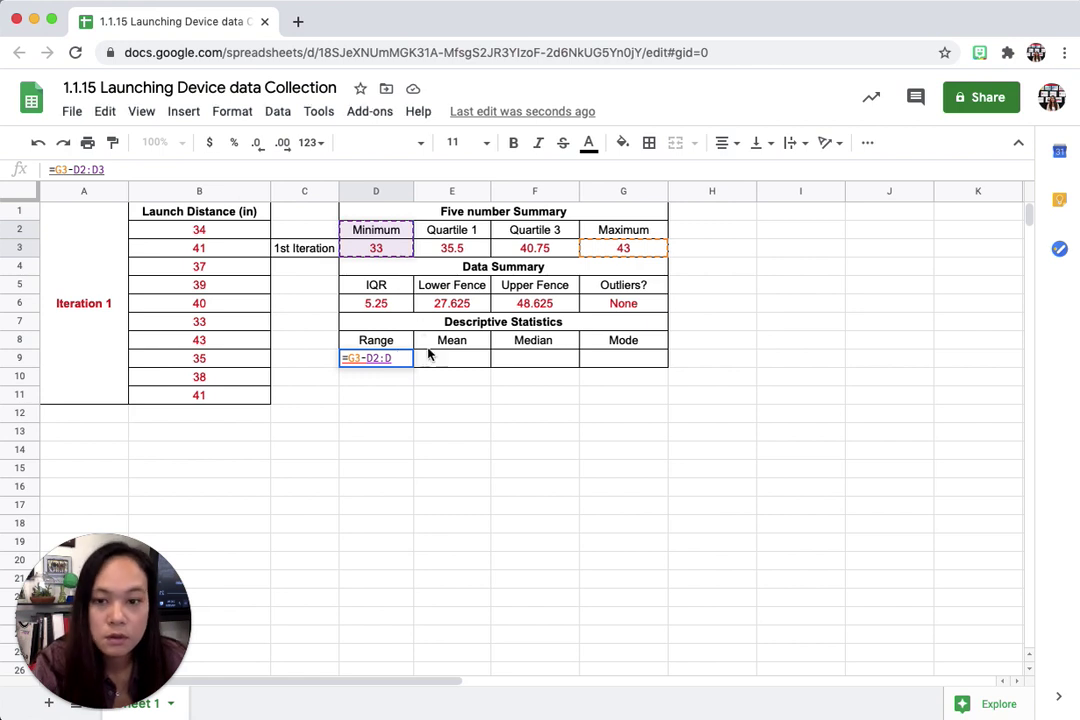
pyautogui.press('BackSpace')
pyautogui.press('BackSpace')
pyautogui.press('BackSpace')
pyautogui.press('BackSpace')
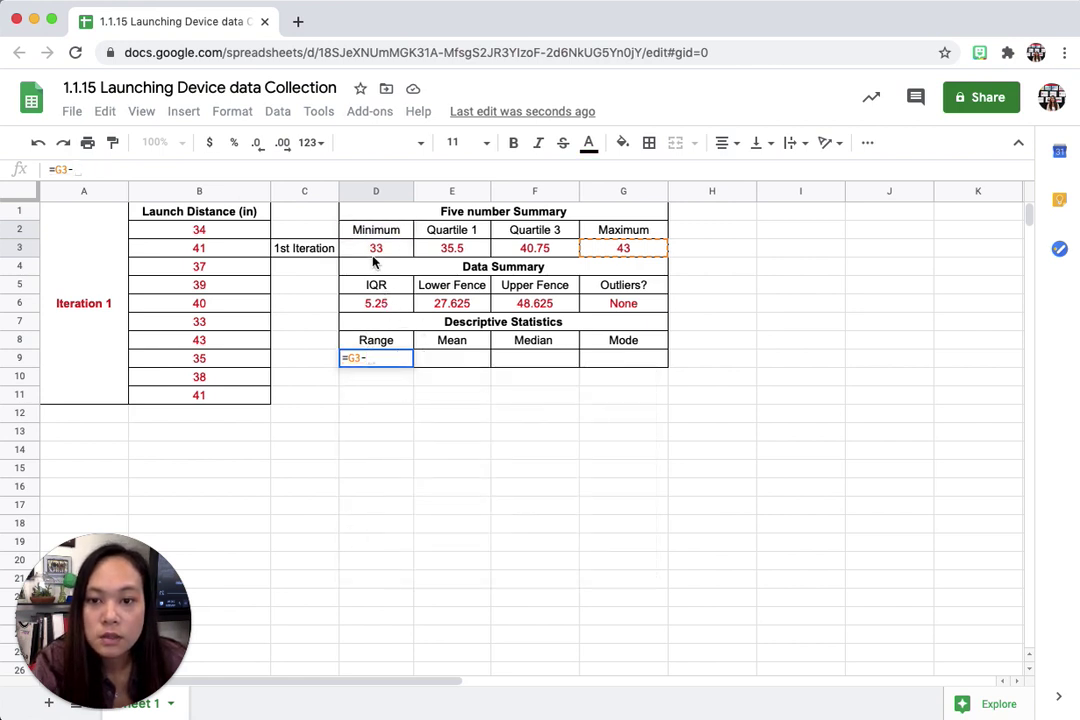
pyautogui.click(376, 248)
pyautogui.press('Return')
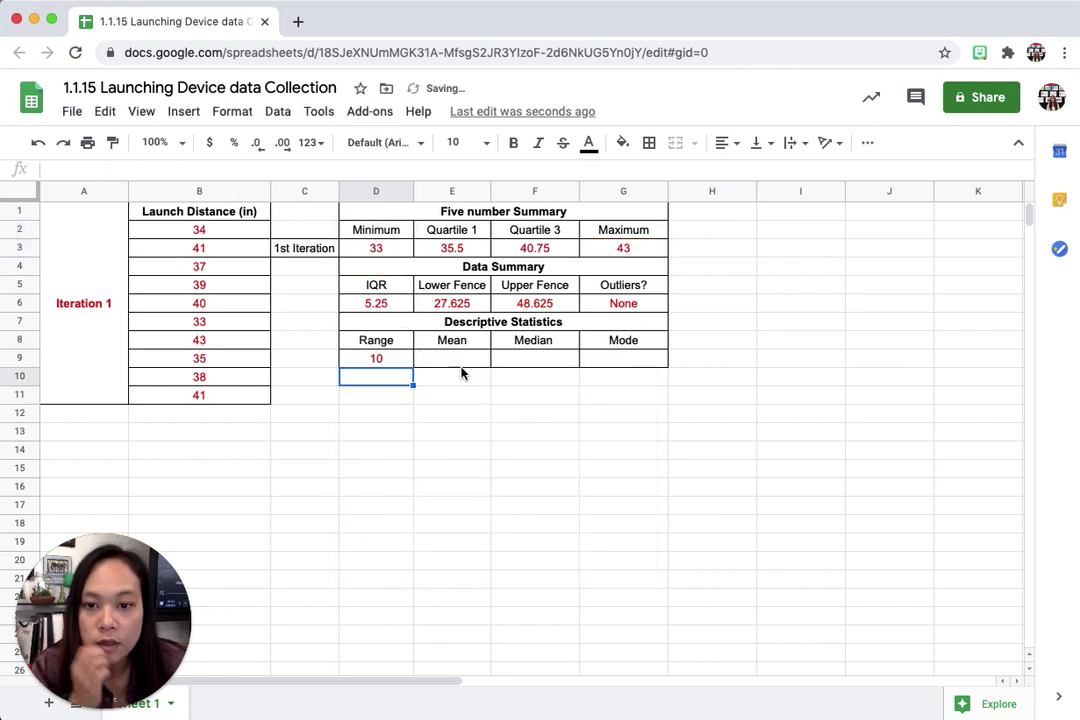
# Calculate the mean launch distance in cell E9 using the AVERAGE function over the range B2:B11
pyautogui.click(445, 357)
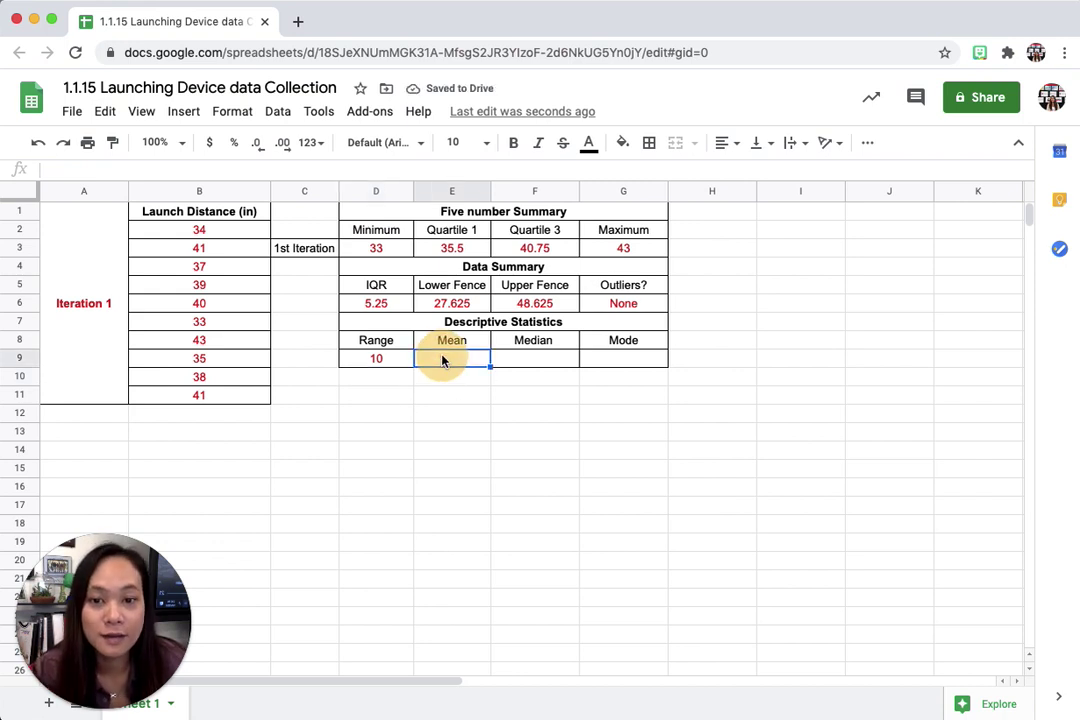
pyautogui.write('=average')
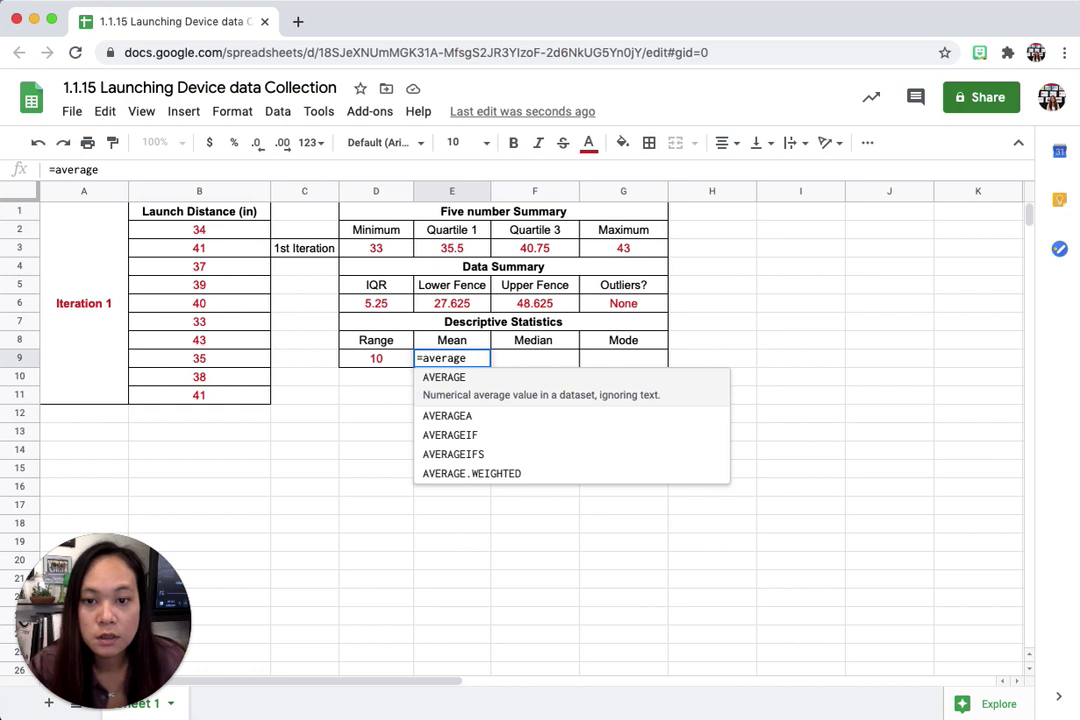
pyautogui.click(450, 388)
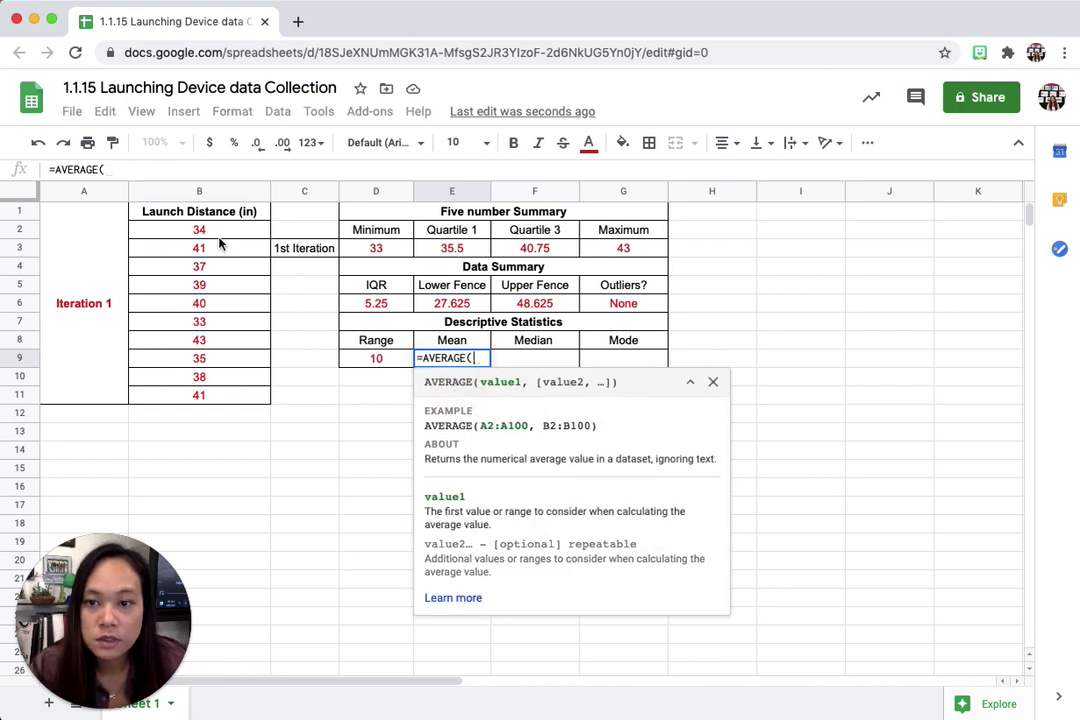
pyautogui.moveTo(211, 232); pyautogui.dragTo(217, 393)
pyautogui.press('Return')
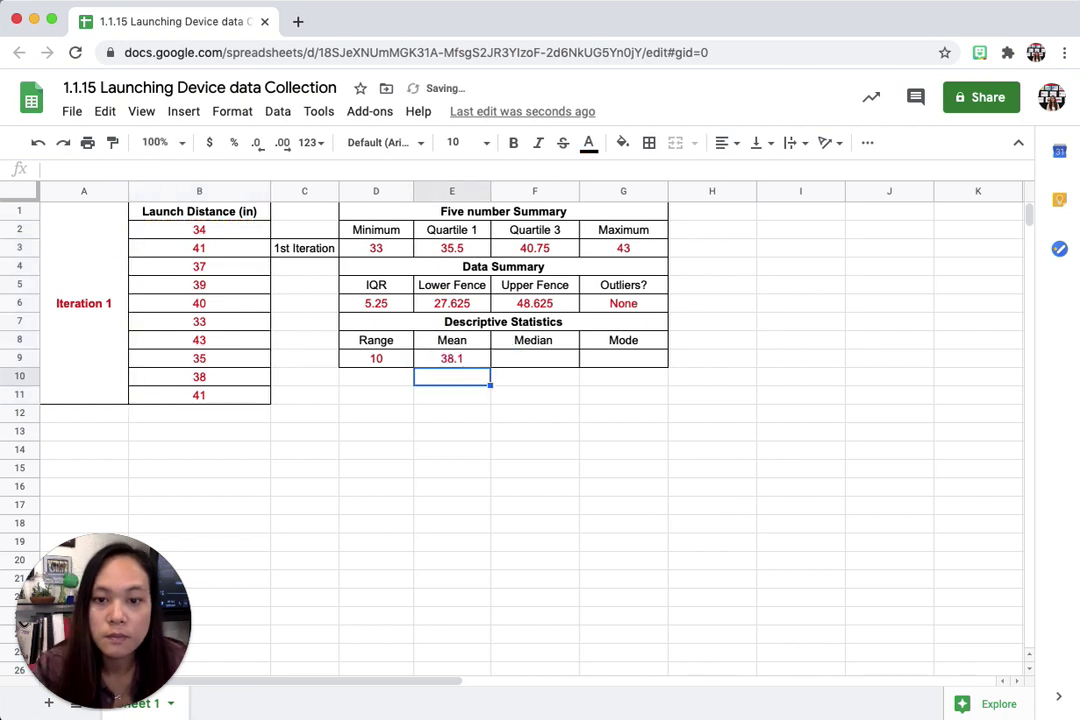
# Calculate the median launch distance in cell F9 using the MEDIAN function over the range B2:B11
pyautogui.click(523, 355)
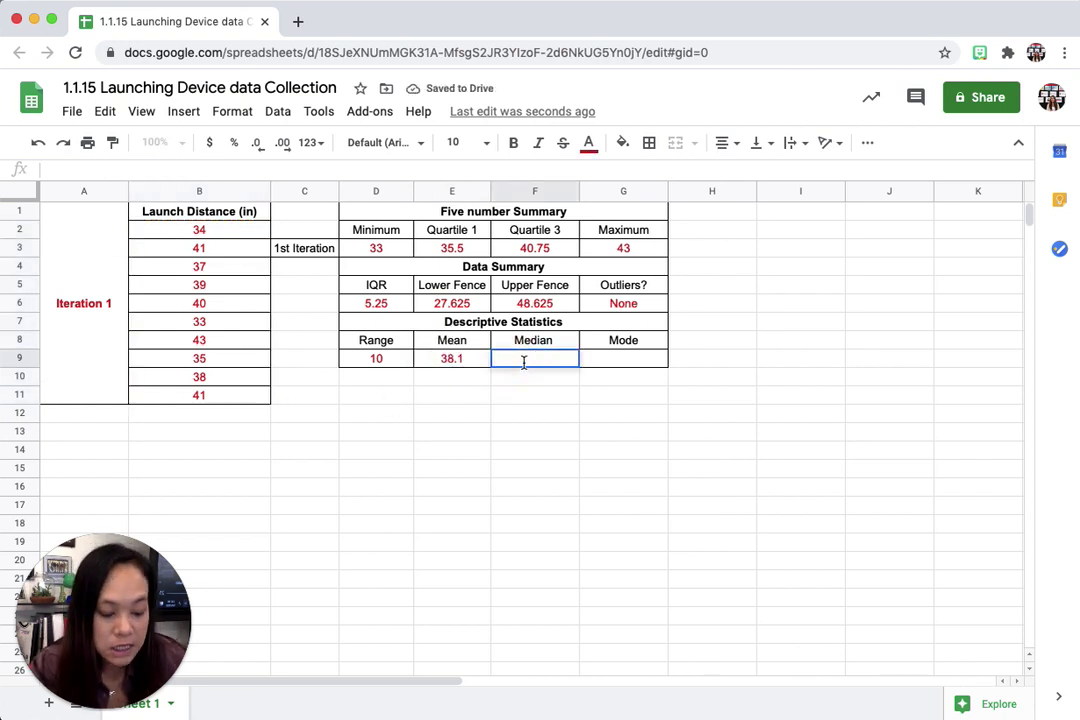
pyautogui.write('=medi')
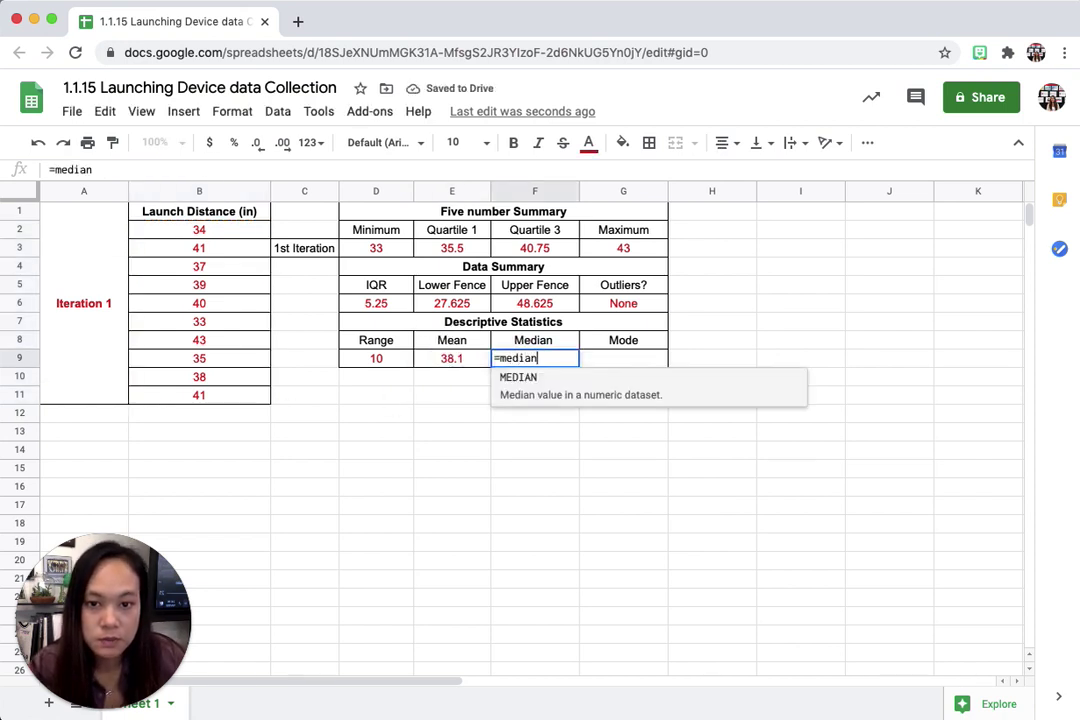
pyautogui.write('an')
pyautogui.press('Tab')
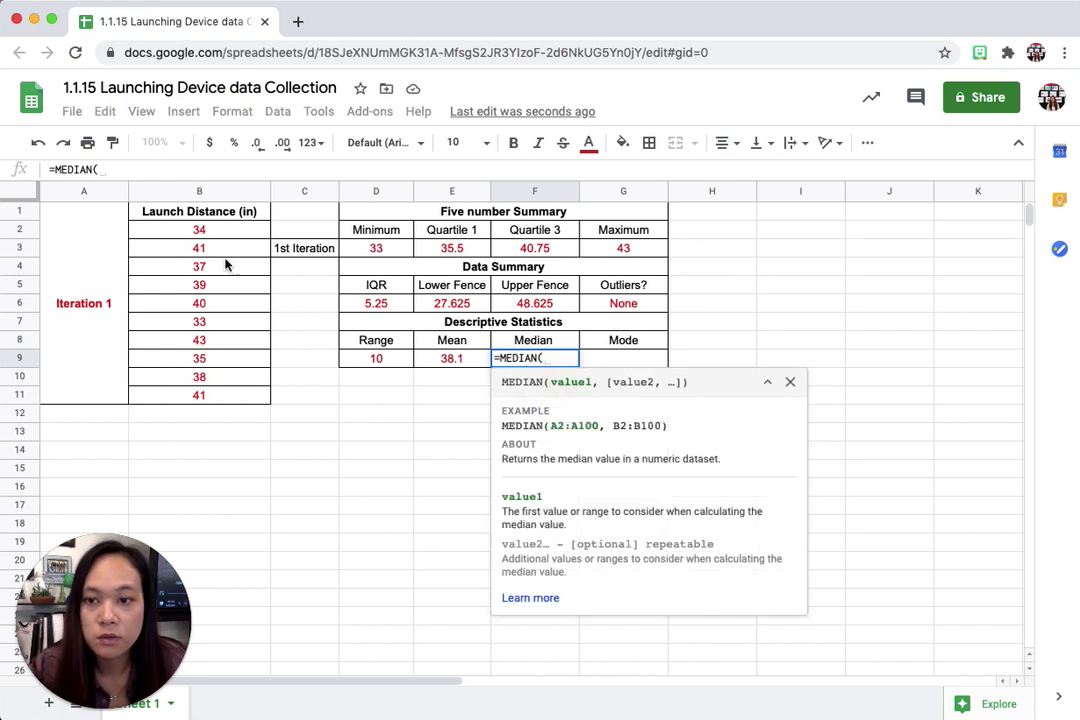
pyautogui.moveTo(210, 234); pyautogui.dragTo(218, 401)
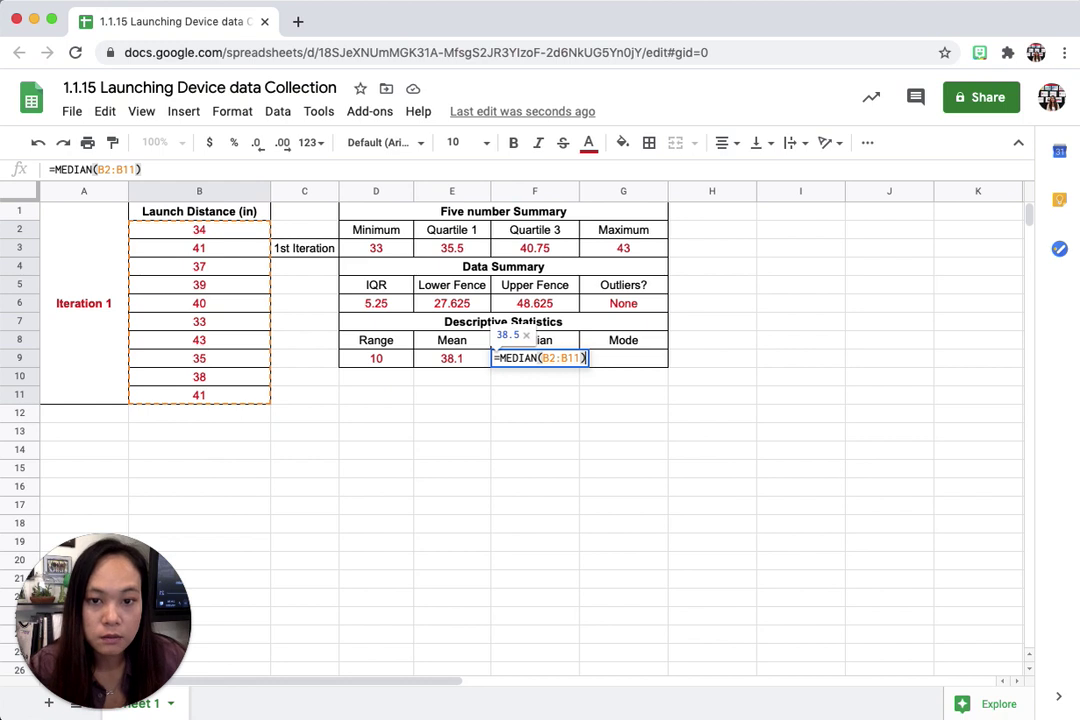
pyautogui.press('Return')
# Calculate the mode of the launch distances in cell G9 using the MODE function over the range B2:B11
pyautogui.click(638, 360)
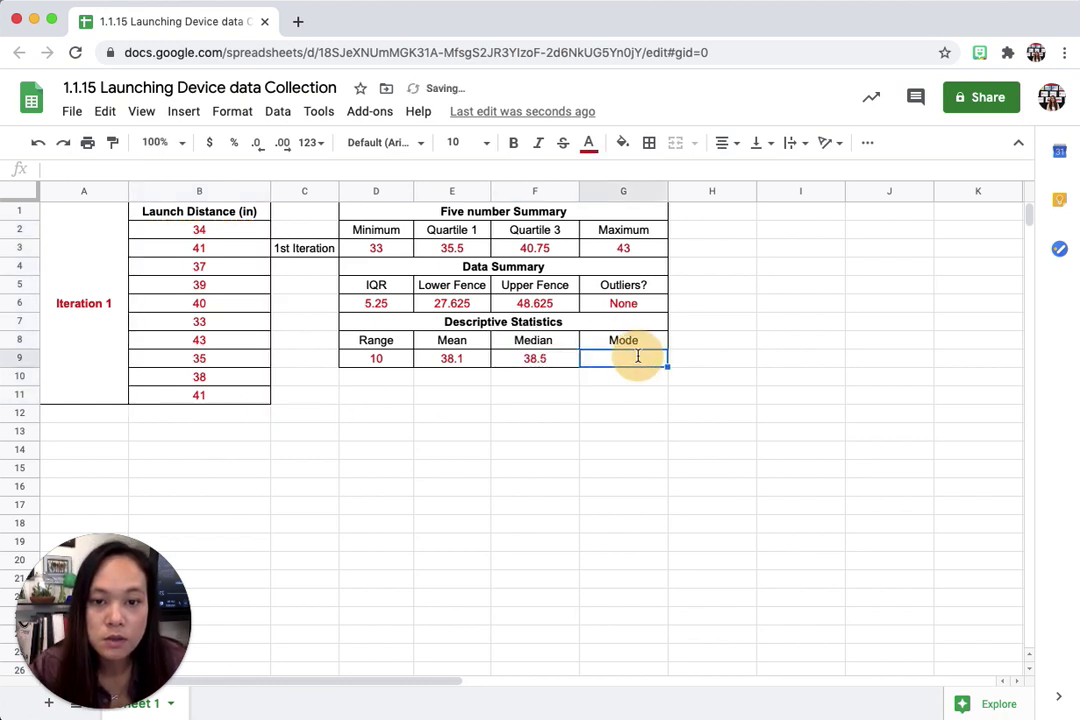
pyautogui.write('=mode')
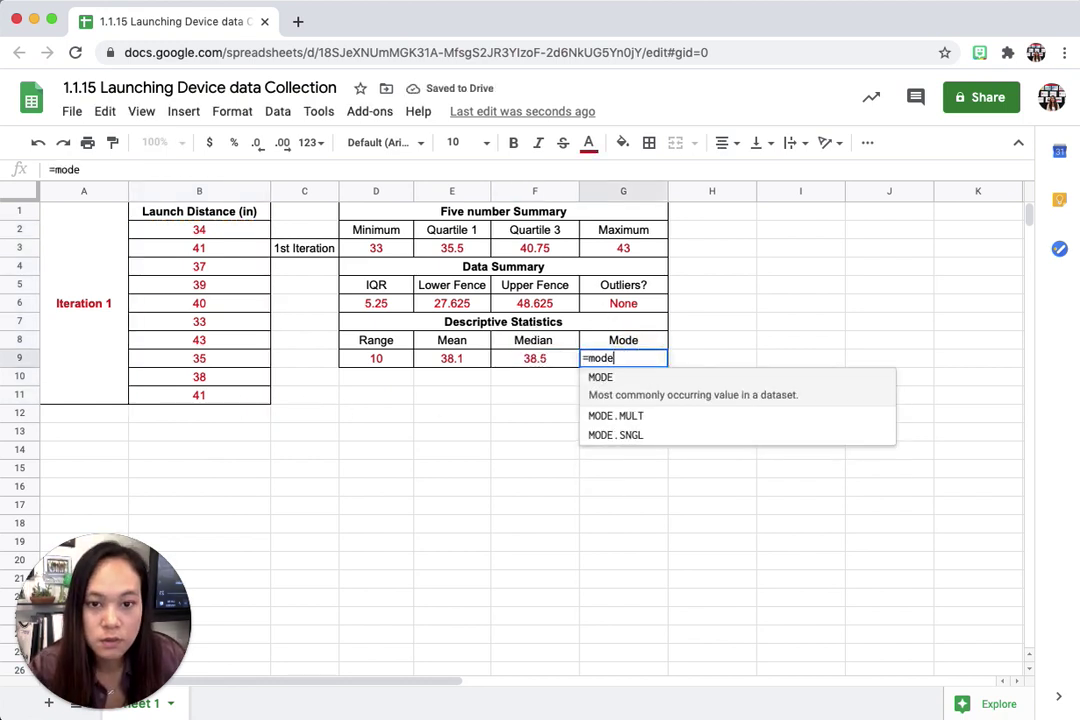
pyautogui.click(625, 378)
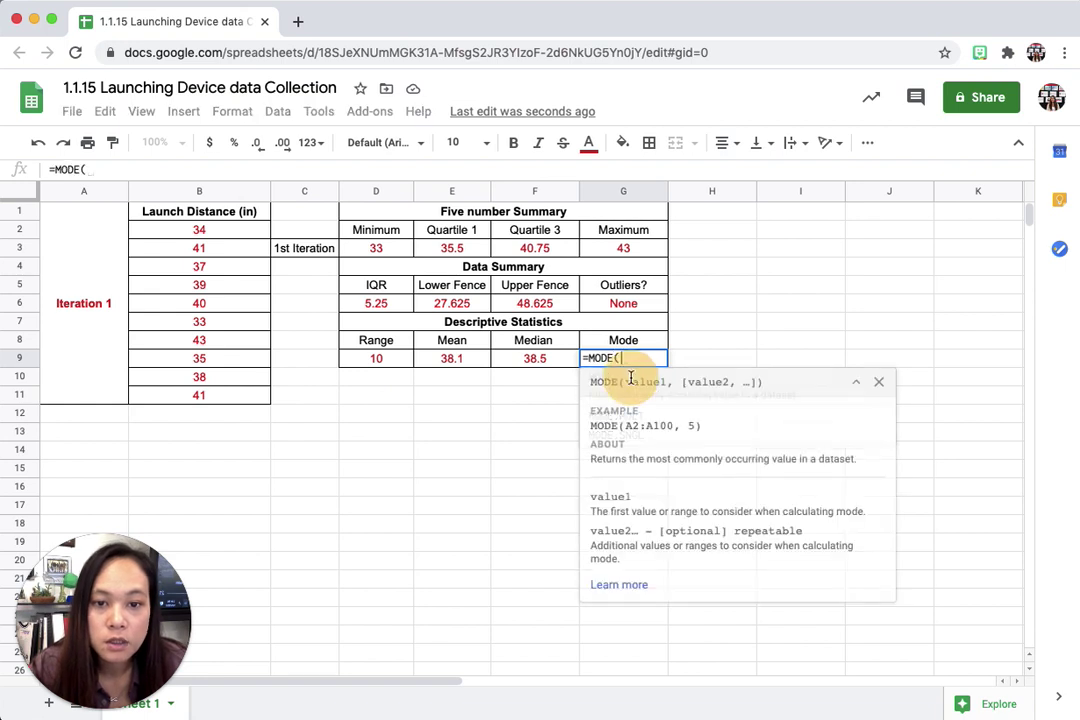
pyautogui.moveTo(210, 230); pyautogui.dragTo(207, 396)
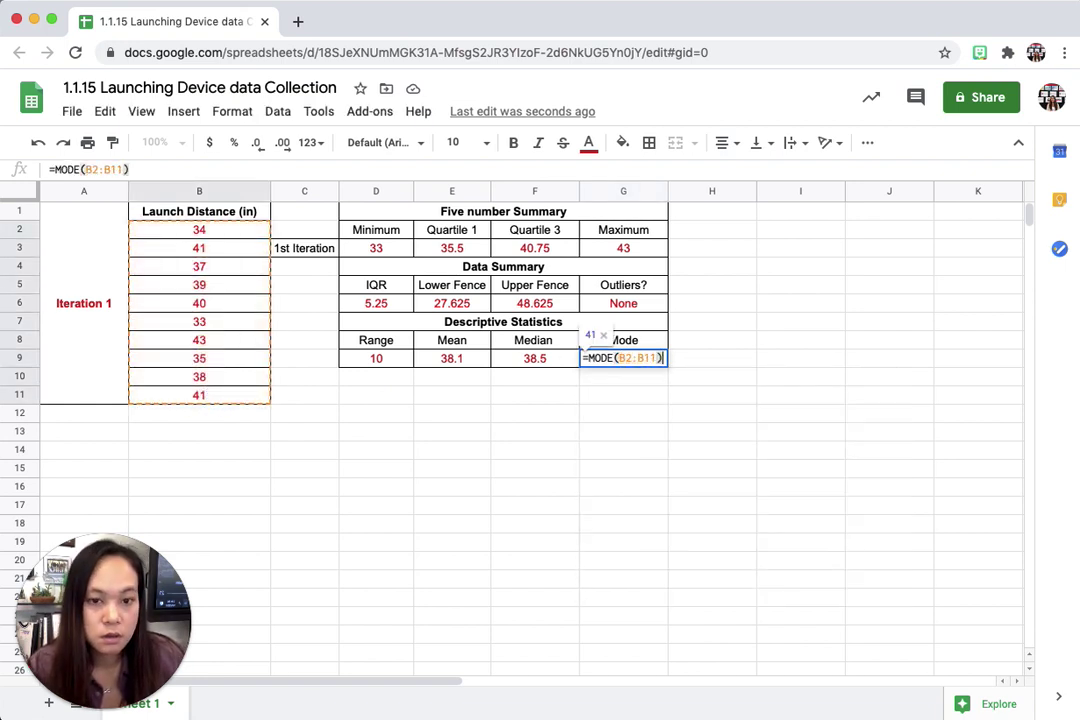
pyautogui.press('Return')
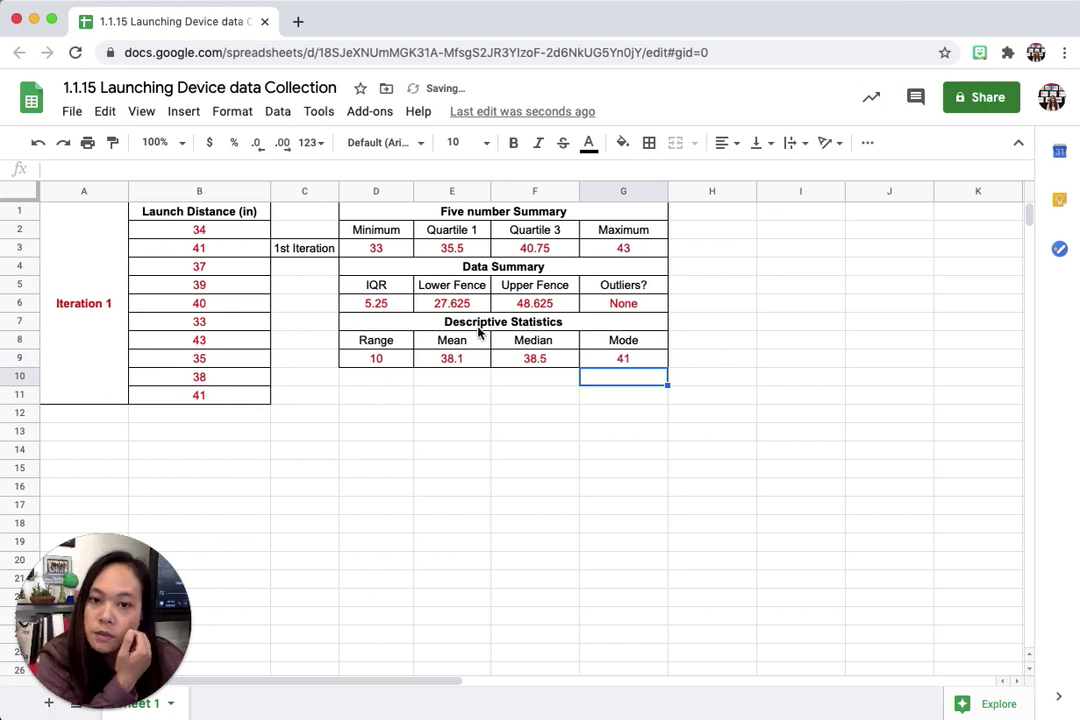
# Insert a chart from the five number summary range C2:G3 and change its type to a candlestick chart
pyautogui.click(301, 232)
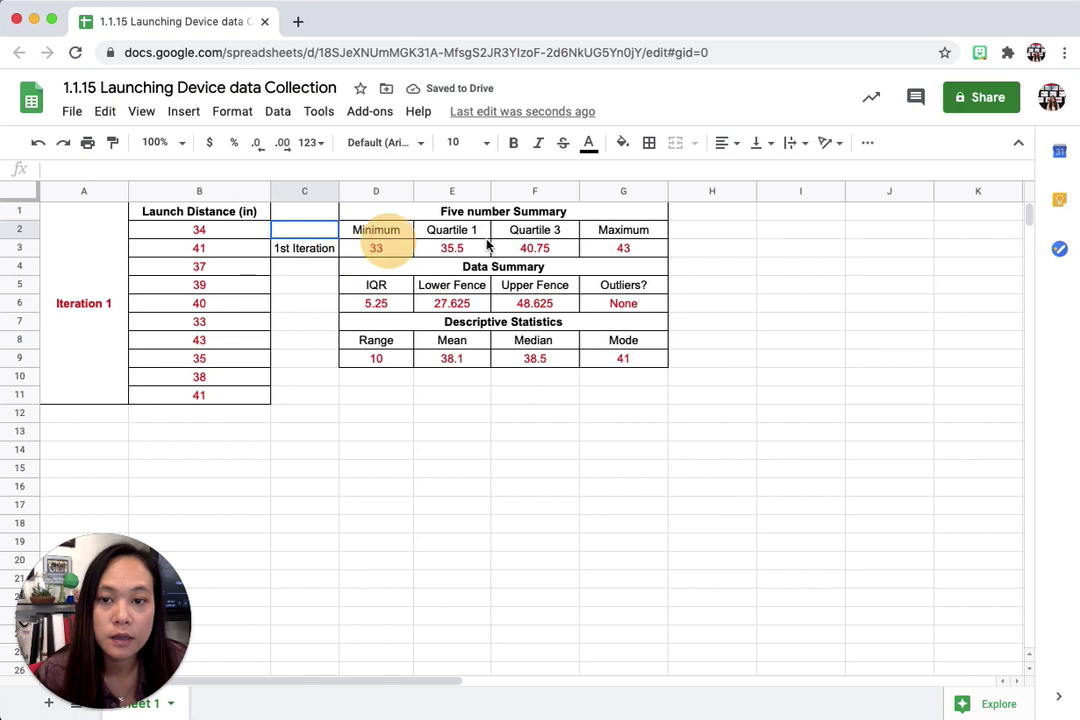
pyautogui.keyDown('shift'); pyautogui.click(610, 248); pyautogui.keyUp('shift')
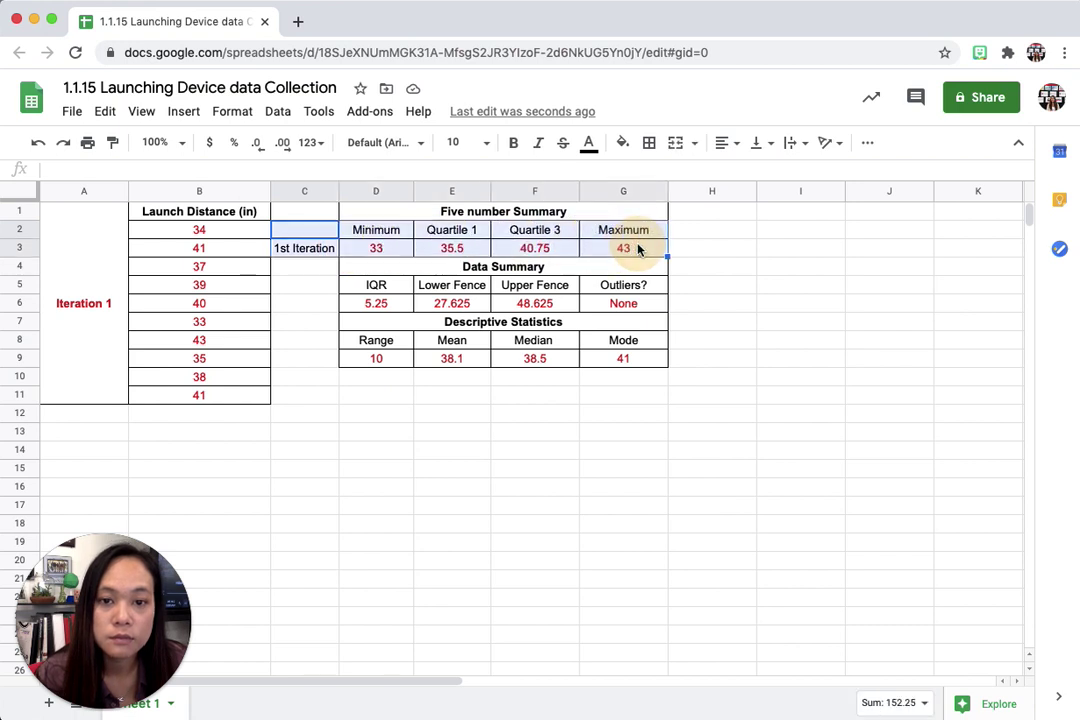
pyautogui.click(182, 117)
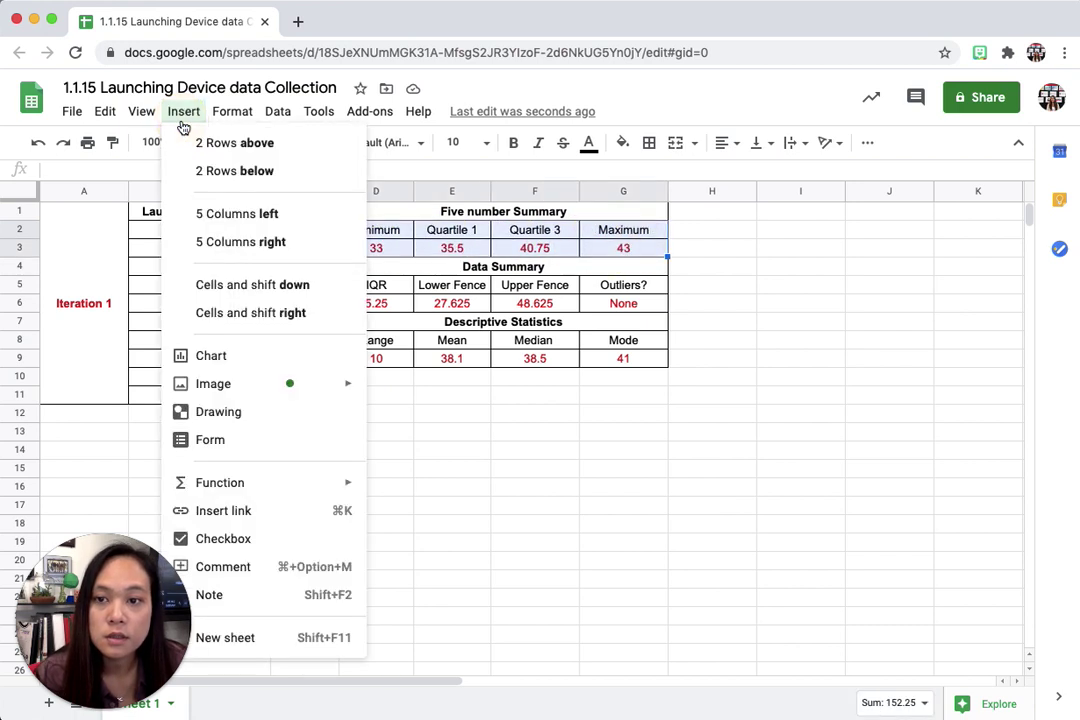
pyautogui.click(228, 358)
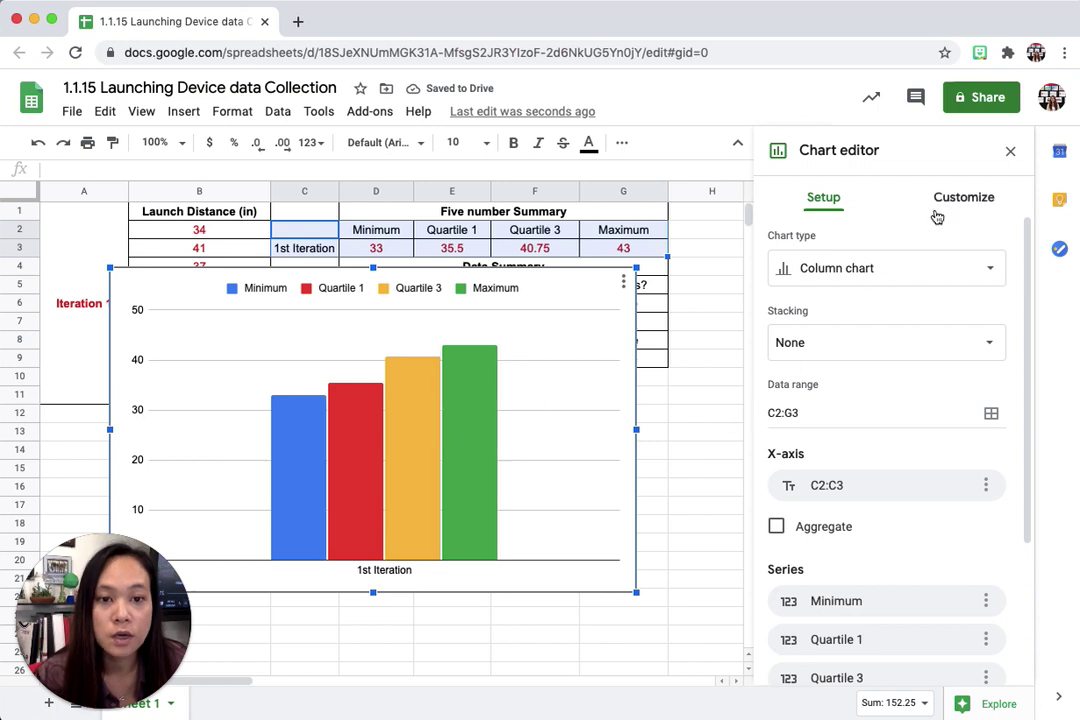
pyautogui.click(832, 274)
pyautogui.scroll(-10, 947, 441)
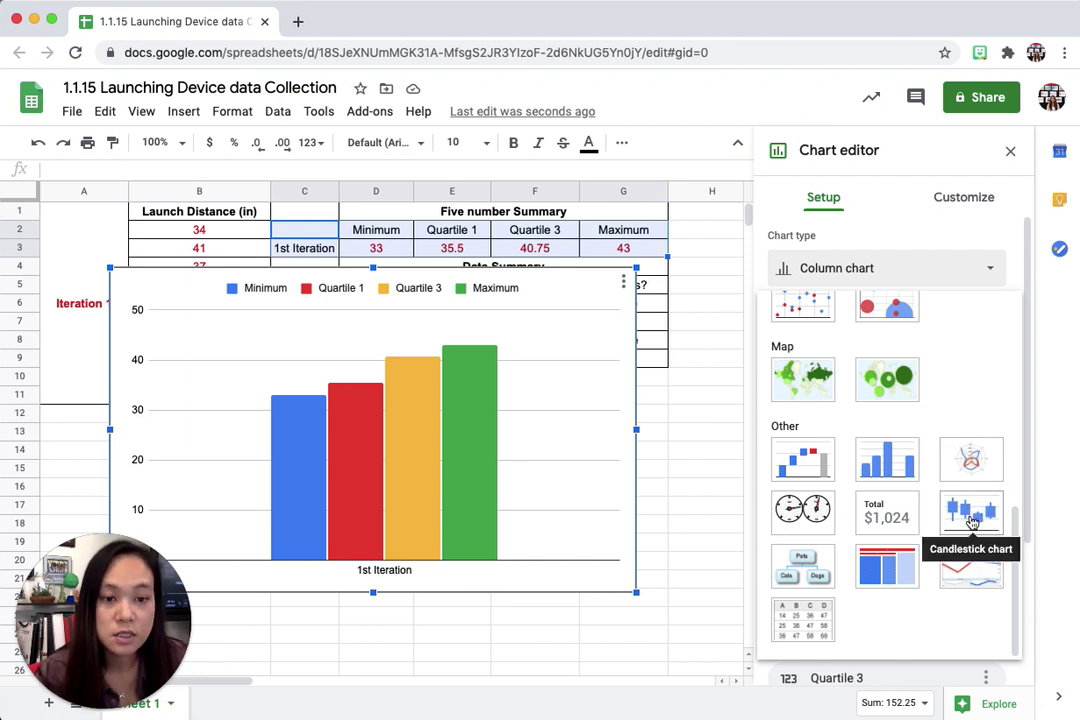
pyautogui.click(971, 515)
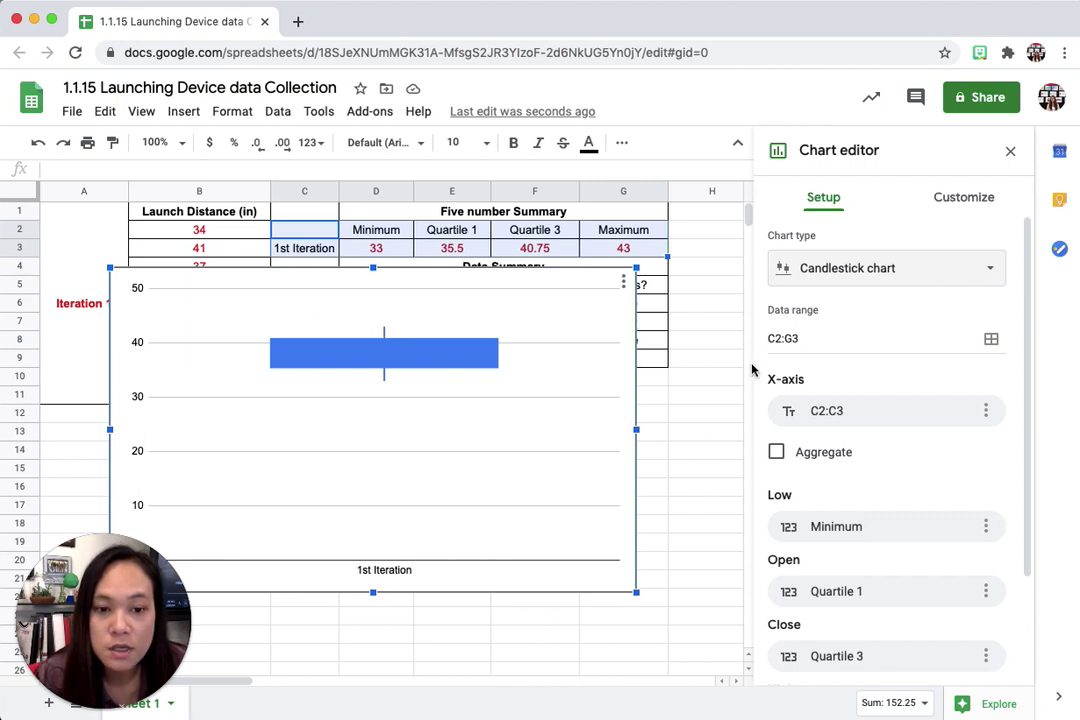
# Move the candlestick chart slightly up and to the right so it sits just below row 3
pyautogui.scroll(-2, 906, 411)
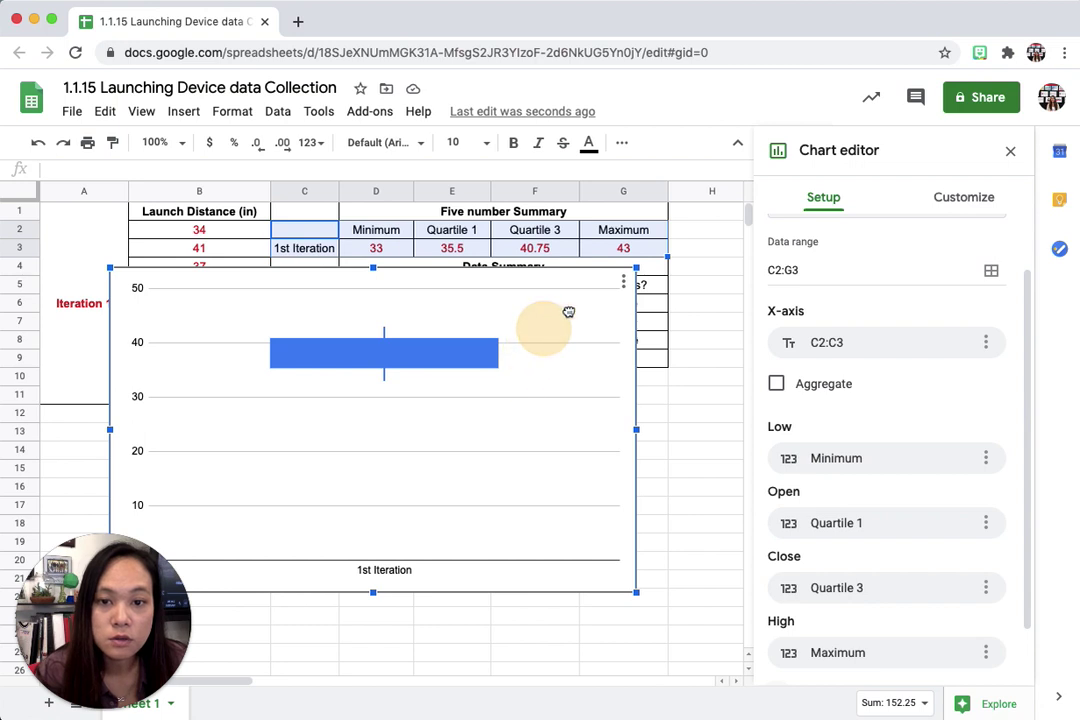
pyautogui.moveTo(638, 318); pyautogui.dragTo(657, 305)
pyautogui.scroll(-2, 874, 458)
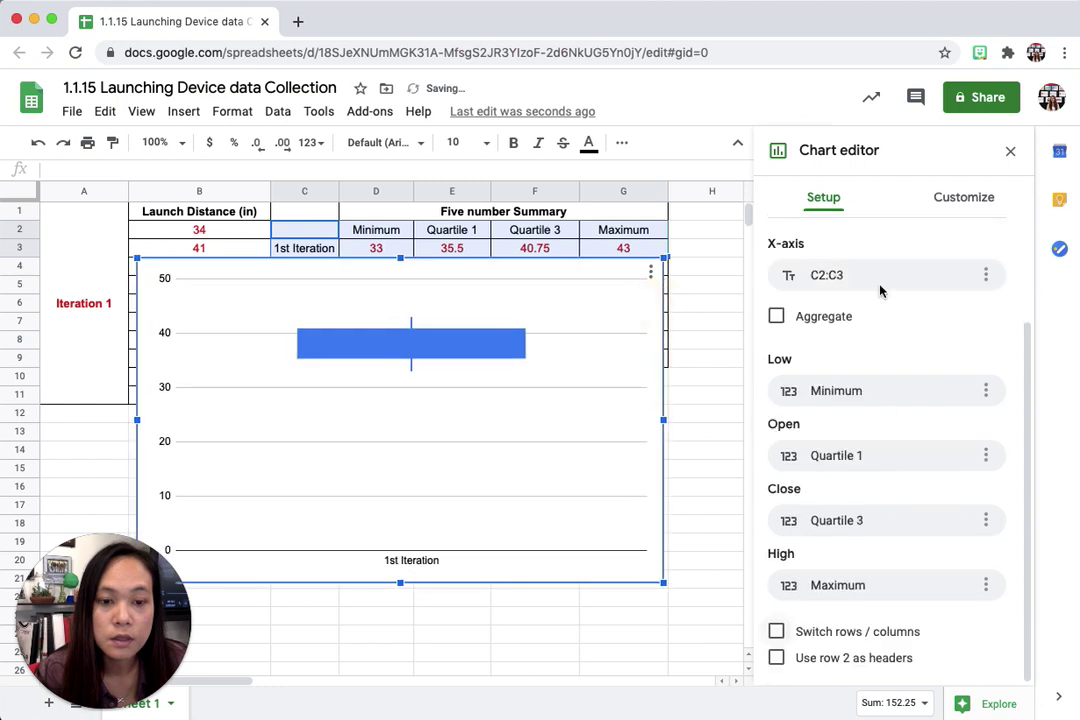
pyautogui.scroll(4, 844, 415)
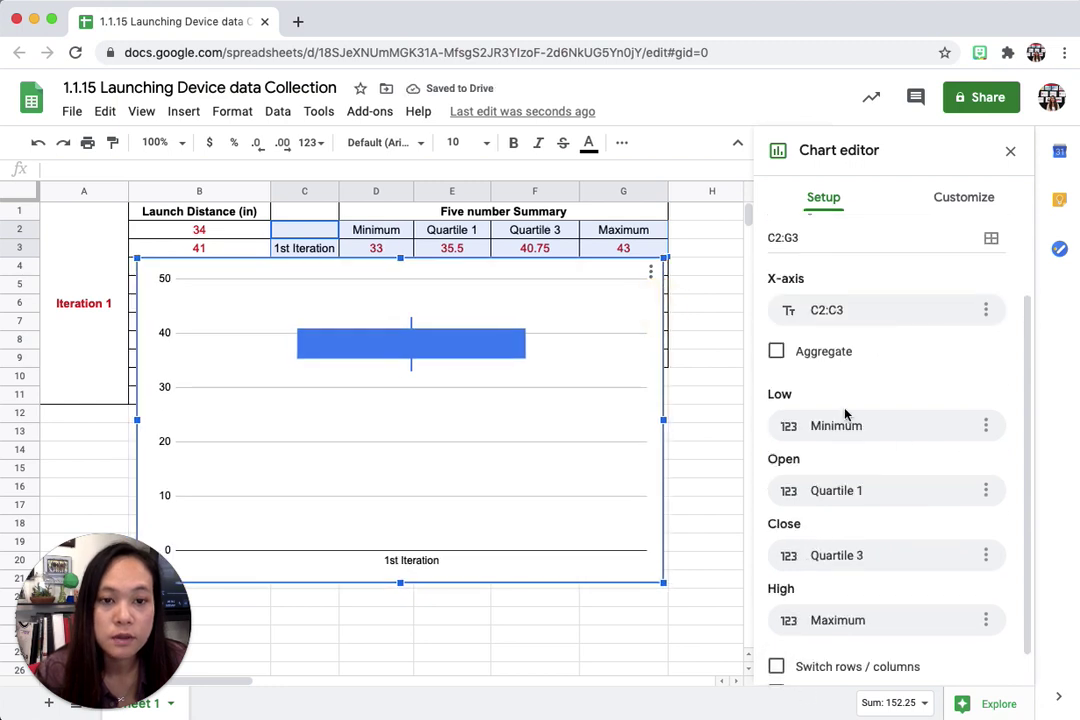
# Set the chart's vertical axis title to Launch Distance (In)
pyautogui.click(982, 201)
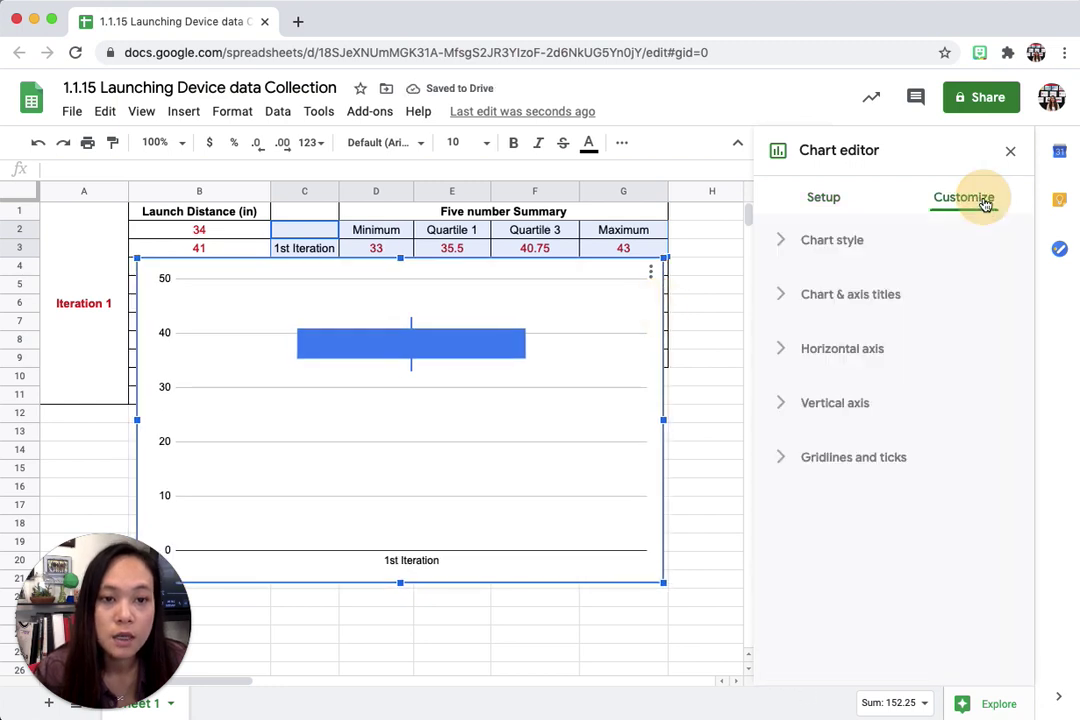
pyautogui.click(828, 242)
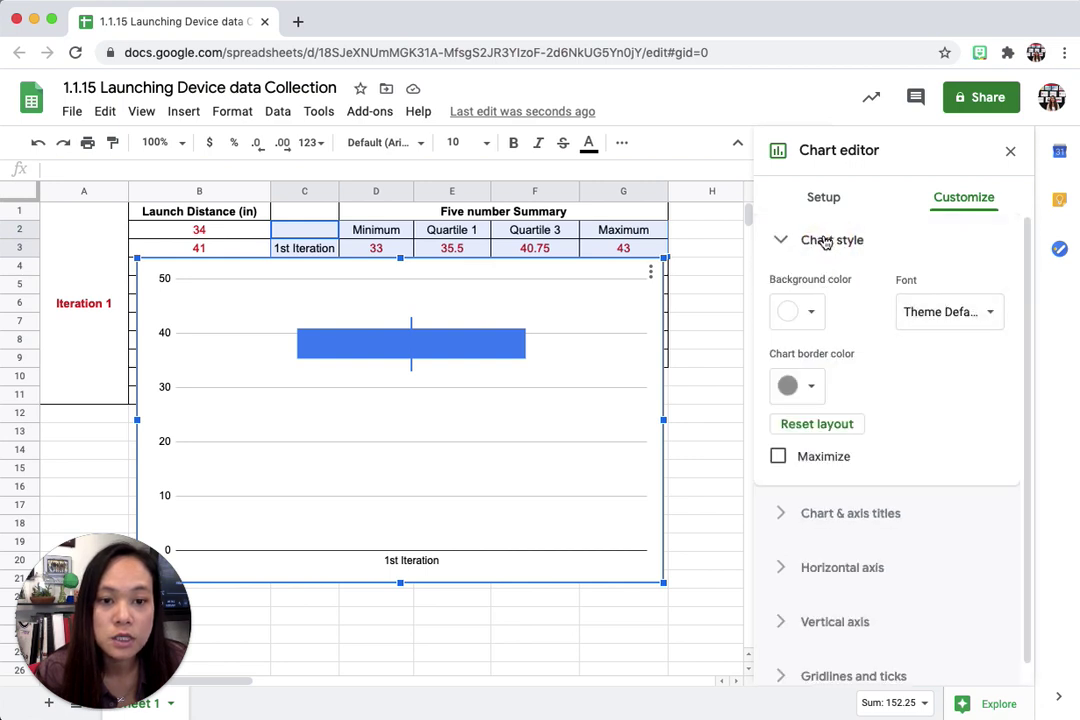
pyautogui.click(826, 243)
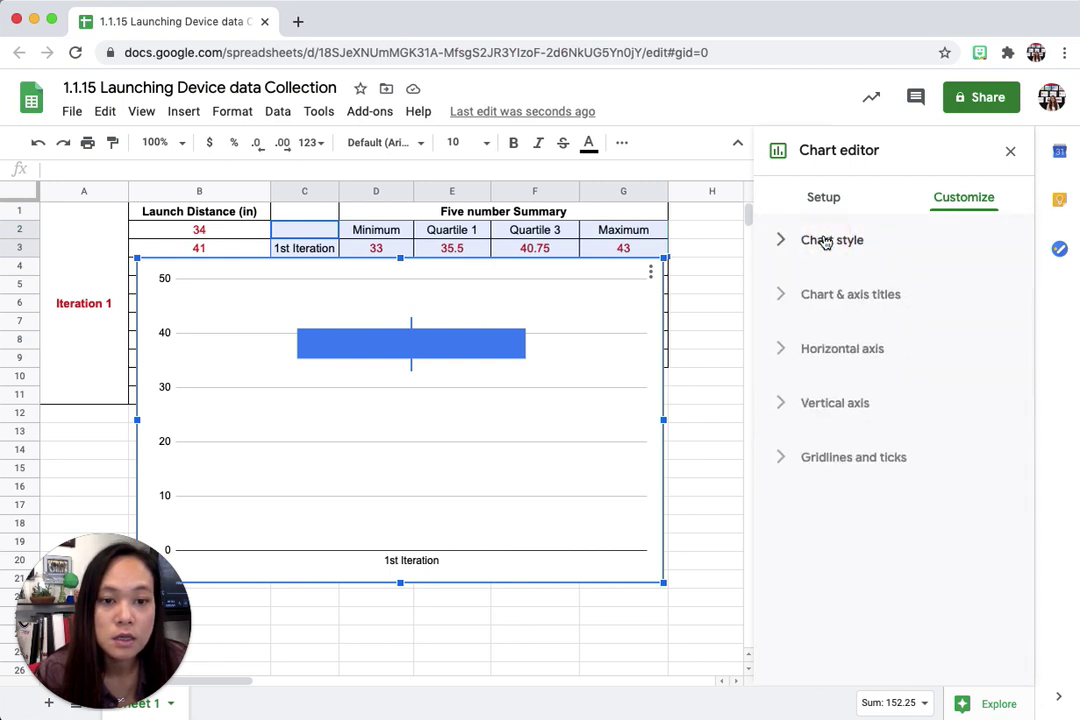
pyautogui.click(822, 300)
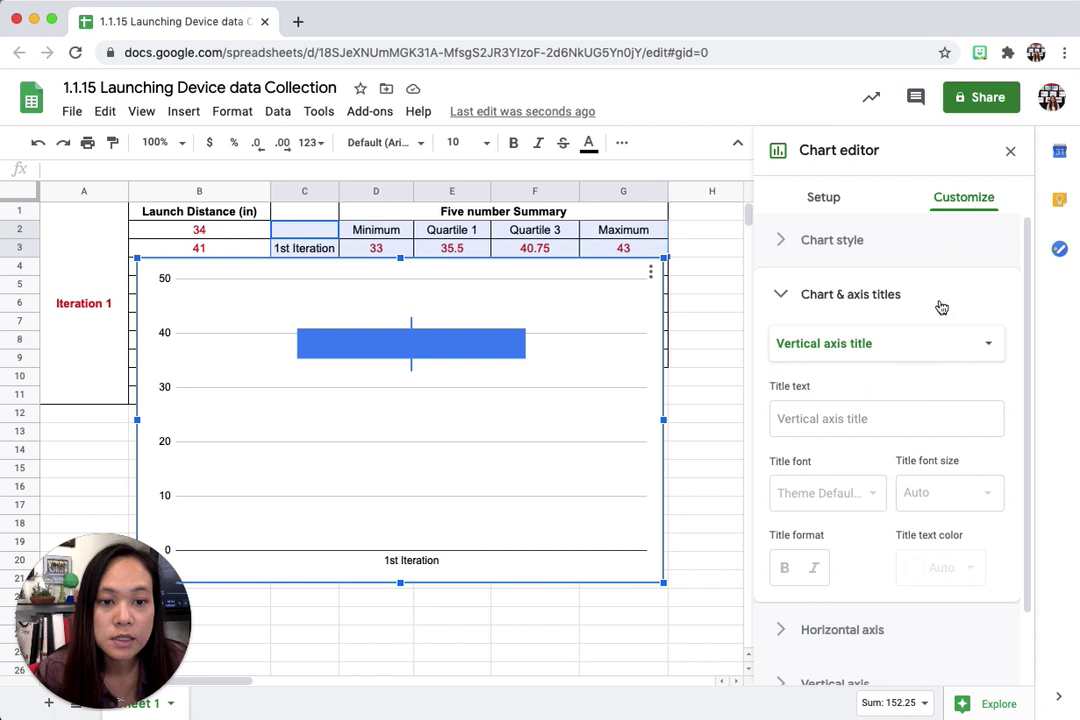
pyautogui.click(895, 347)
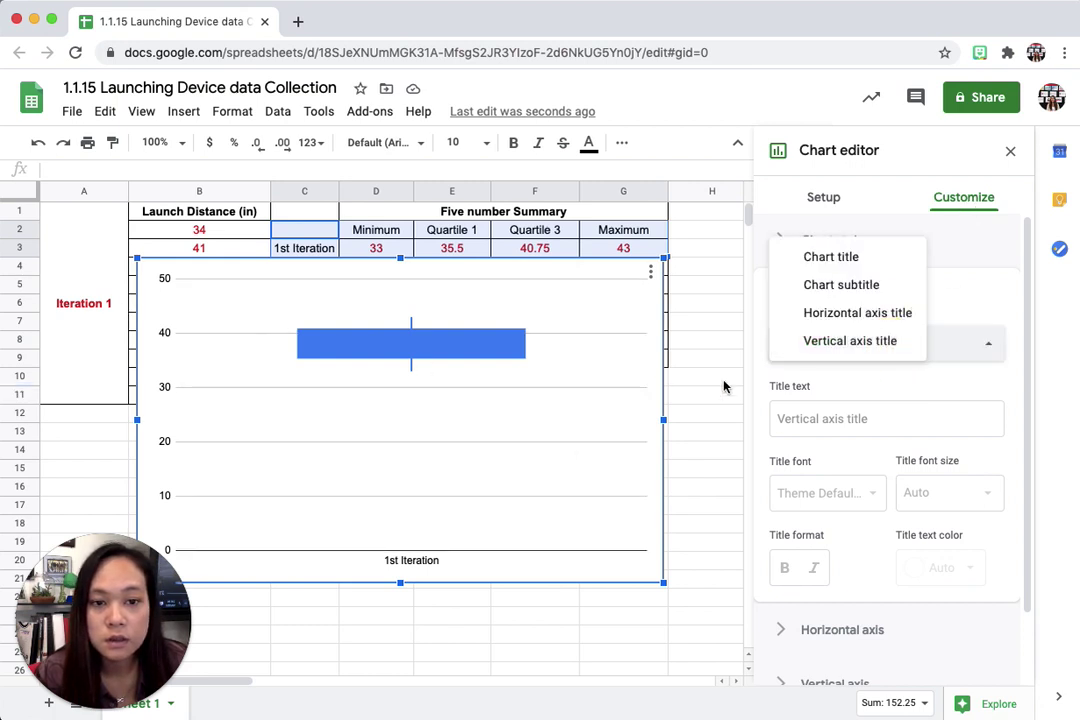
pyautogui.click(836, 341)
pyautogui.click(821, 418)
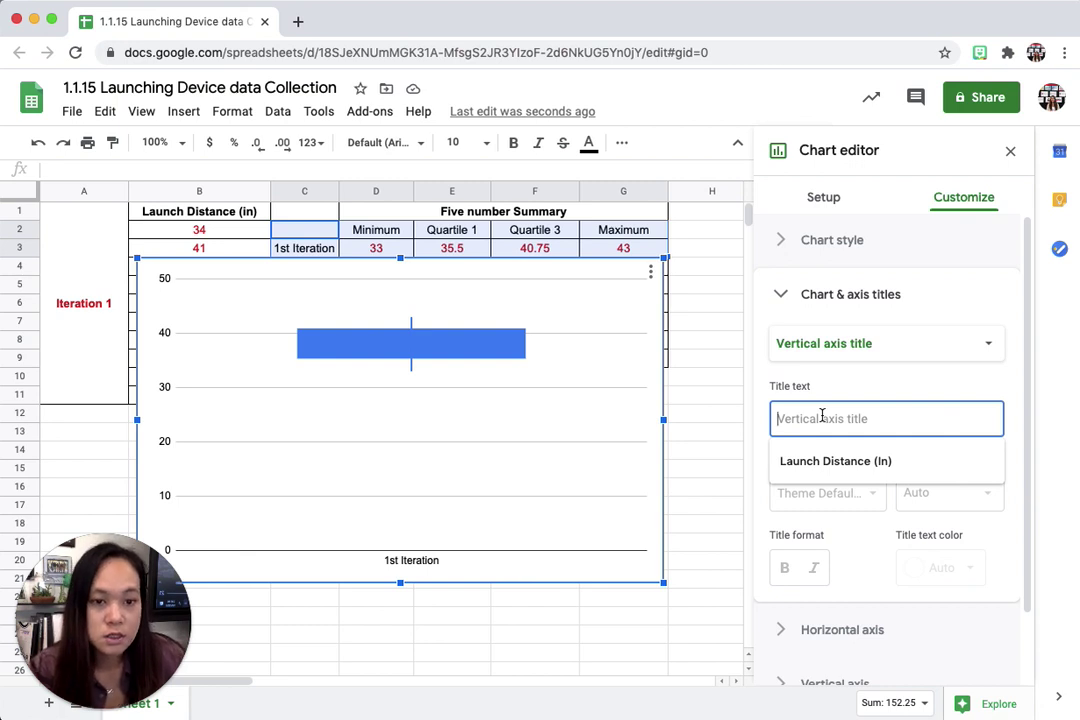
pyautogui.press('Down')
pyautogui.press('Return')
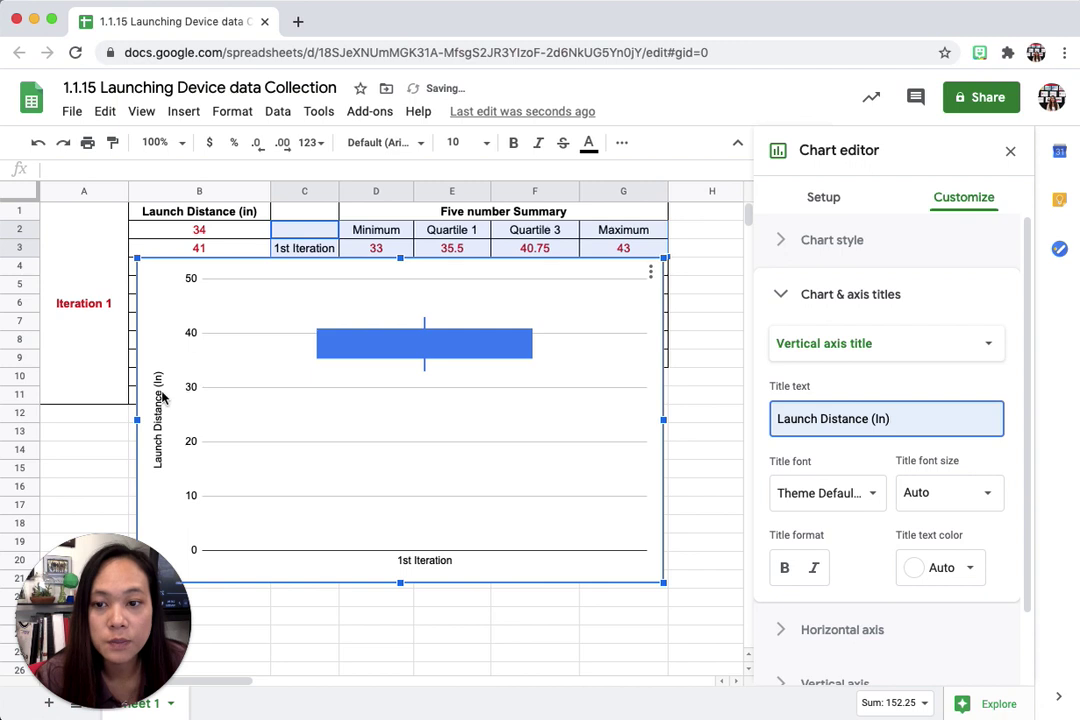
# Turn on minor gridlines and major ticks for the chart's vertical axis
pyautogui.scroll(-1, 888, 515)
pyautogui.scroll(-2, 888, 515)
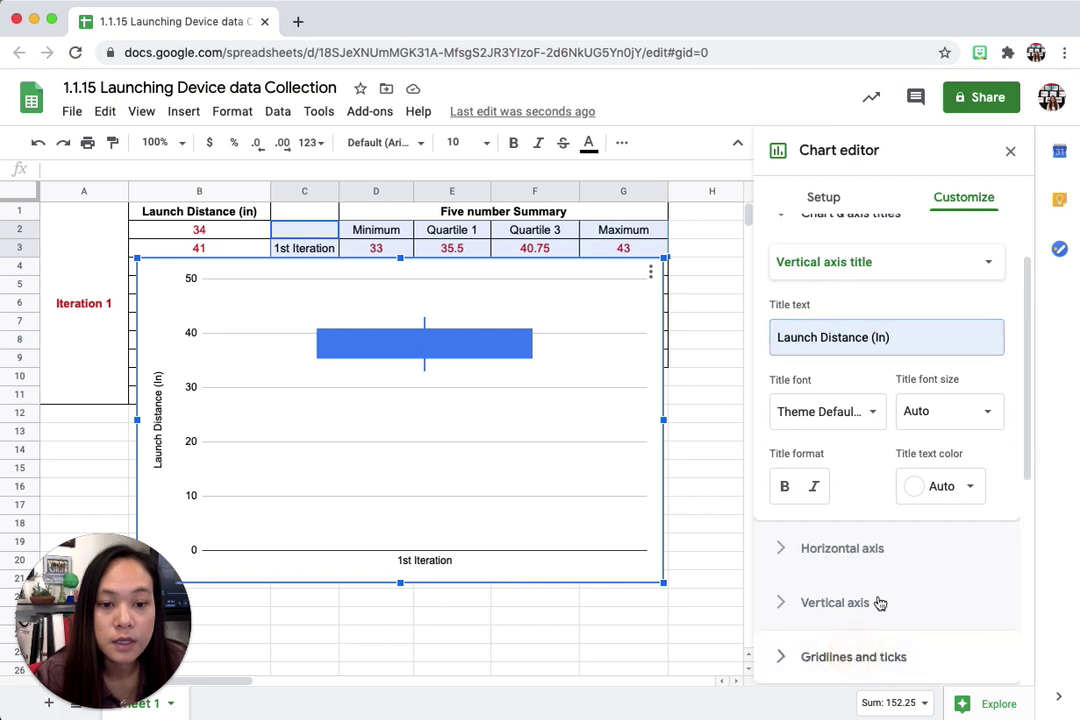
pyautogui.click(880, 656)
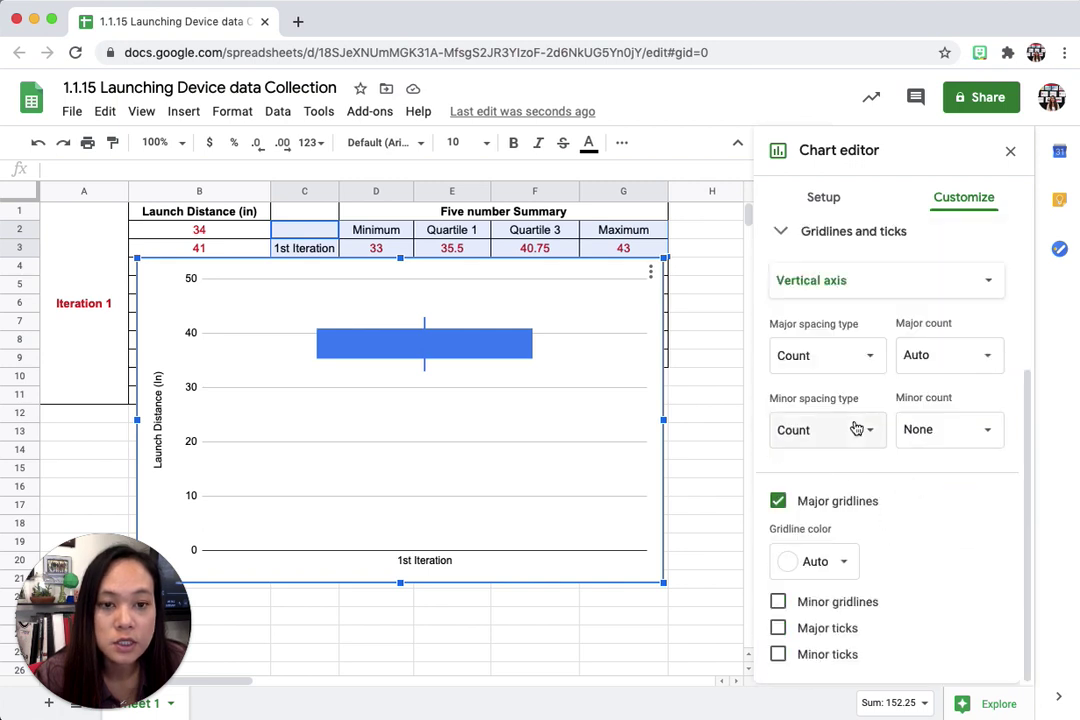
pyautogui.scroll(1, 855, 430)
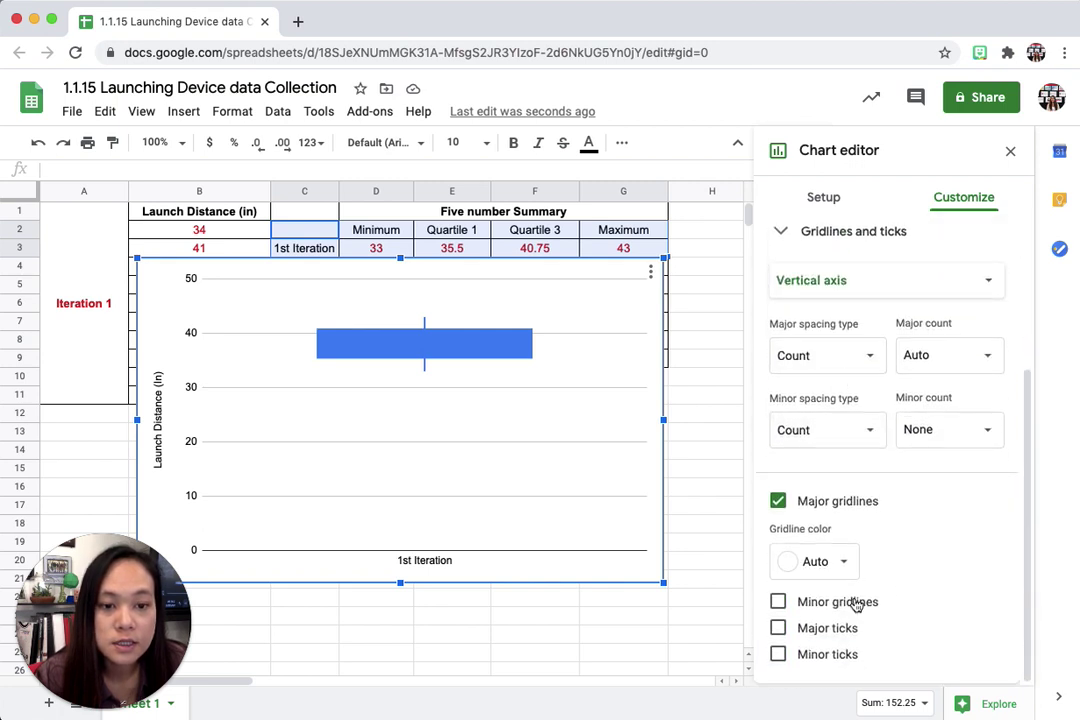
pyautogui.click(777, 604)
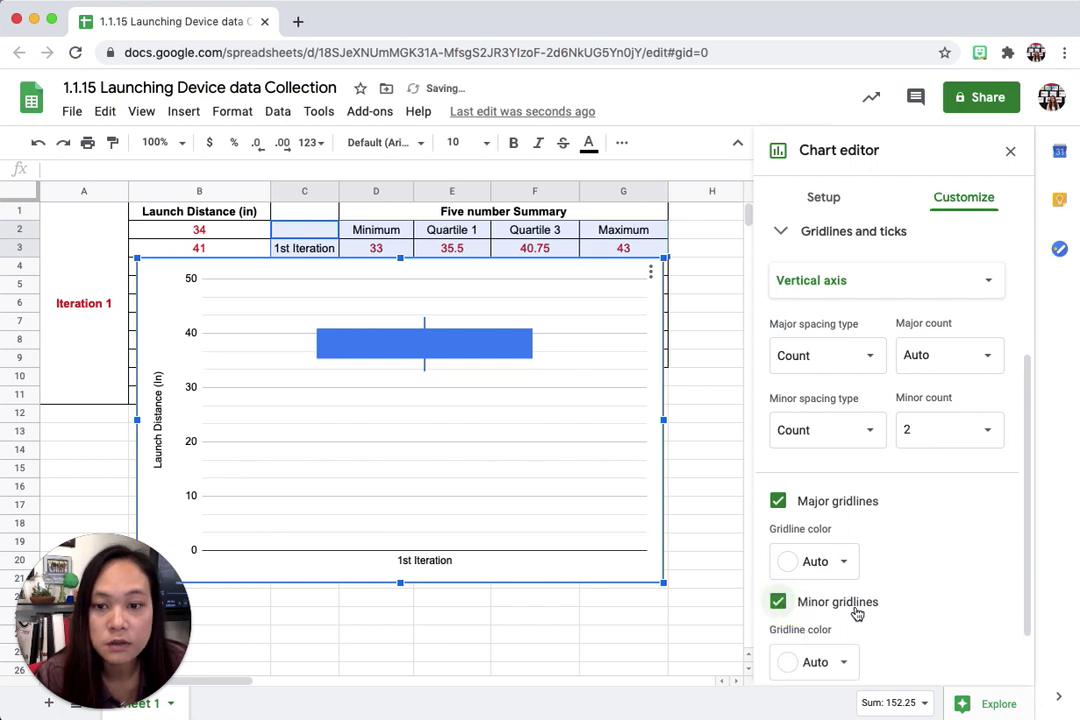
pyautogui.scroll(-2, 889, 612)
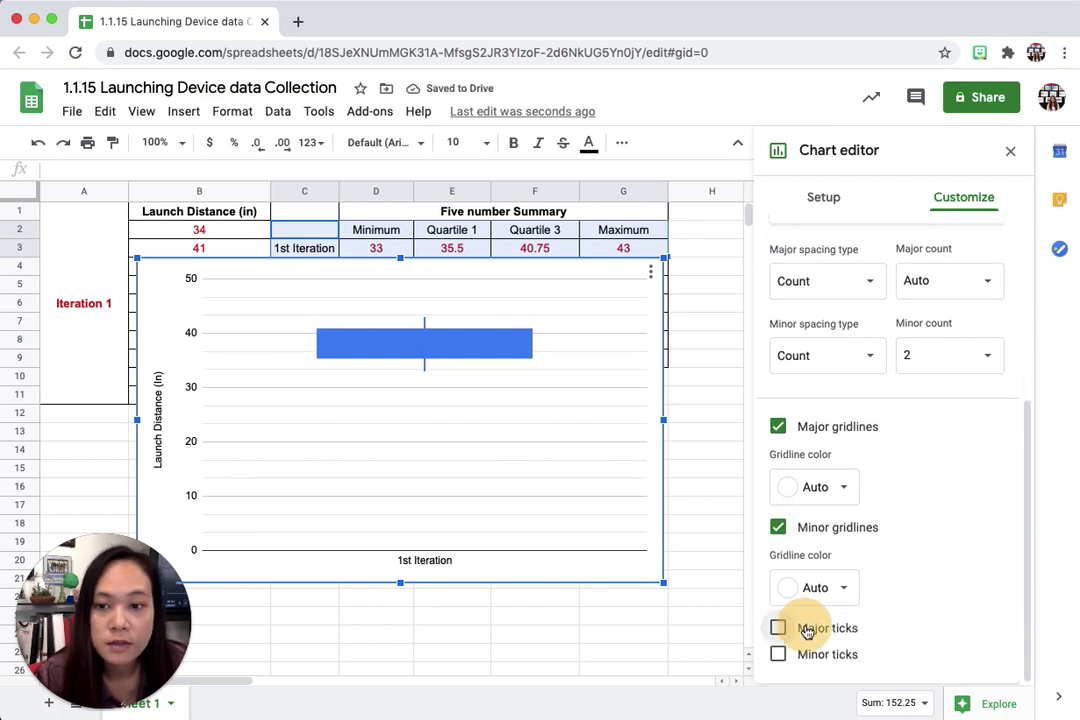
pyautogui.click(807, 631)
# Try the Inside position for the vertical axis's major ticks and set it back to Cross
pyautogui.scroll(-3, 888, 628)
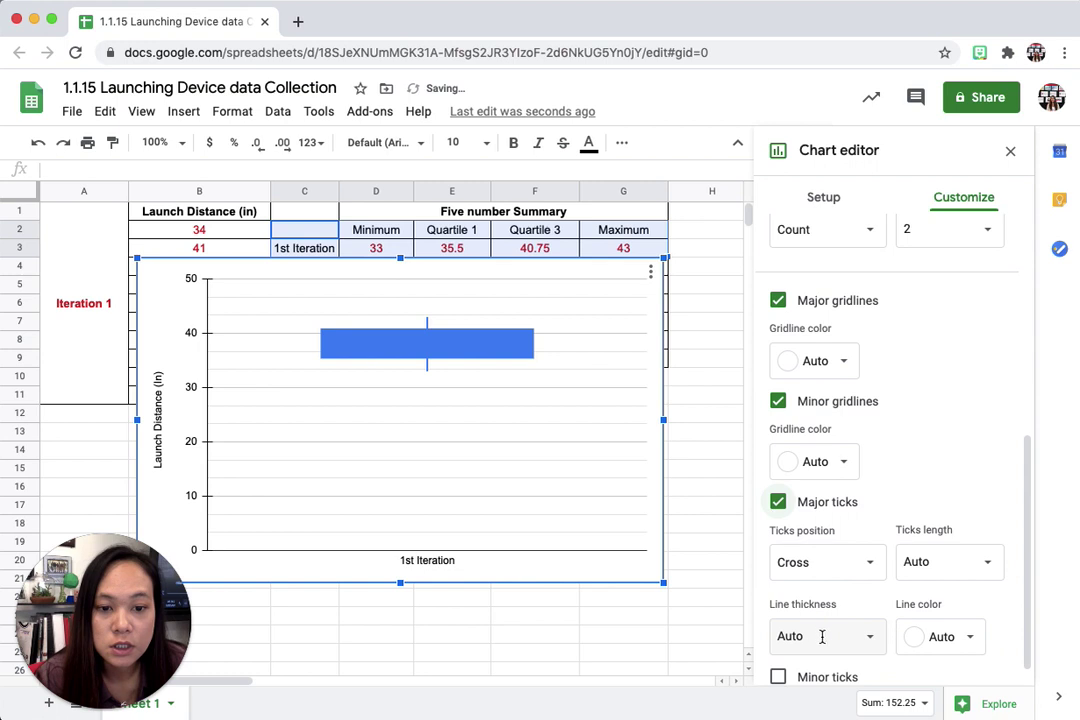
pyautogui.scroll(-1, 826, 610)
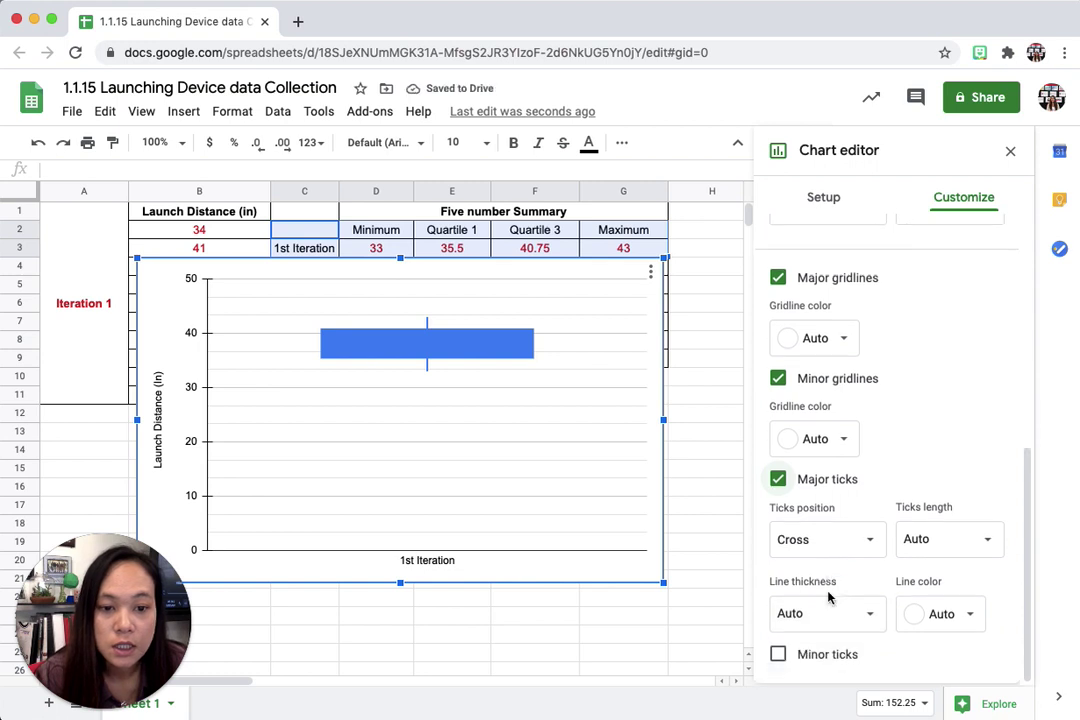
pyautogui.click(845, 541)
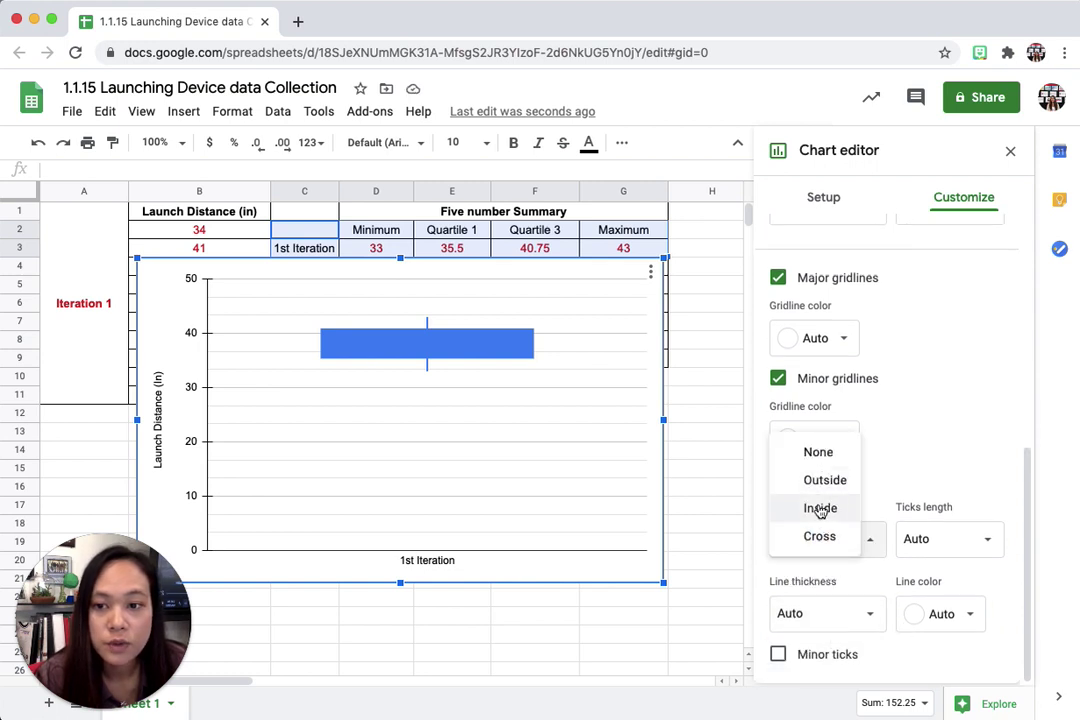
pyautogui.click(820, 508)
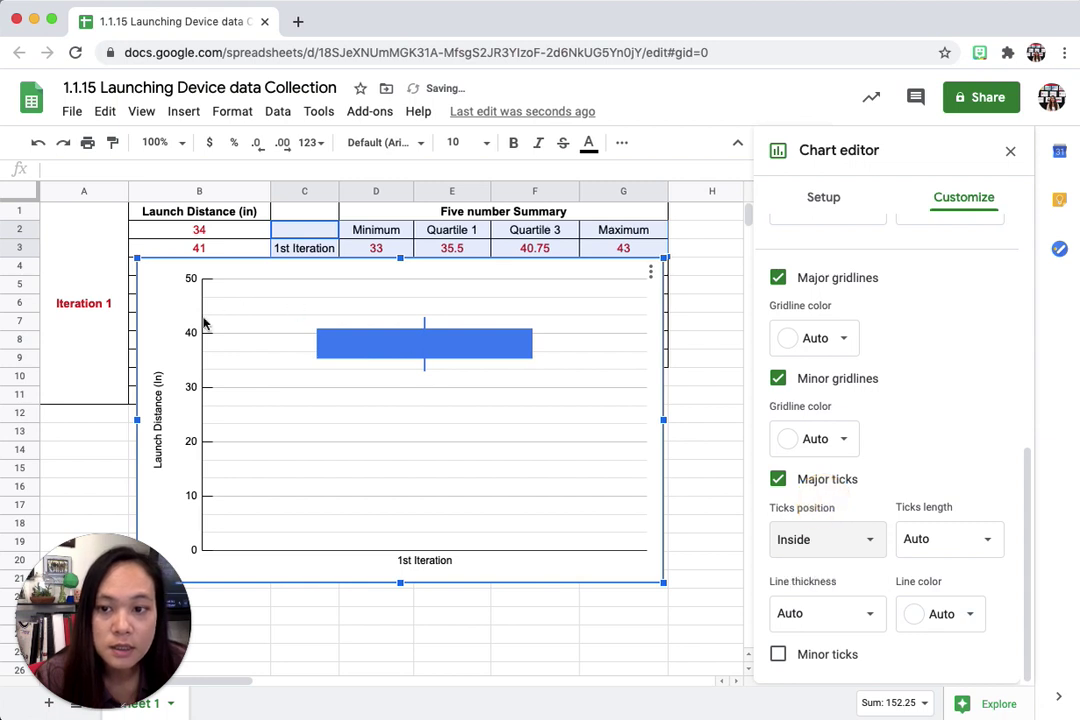
pyautogui.click(820, 540)
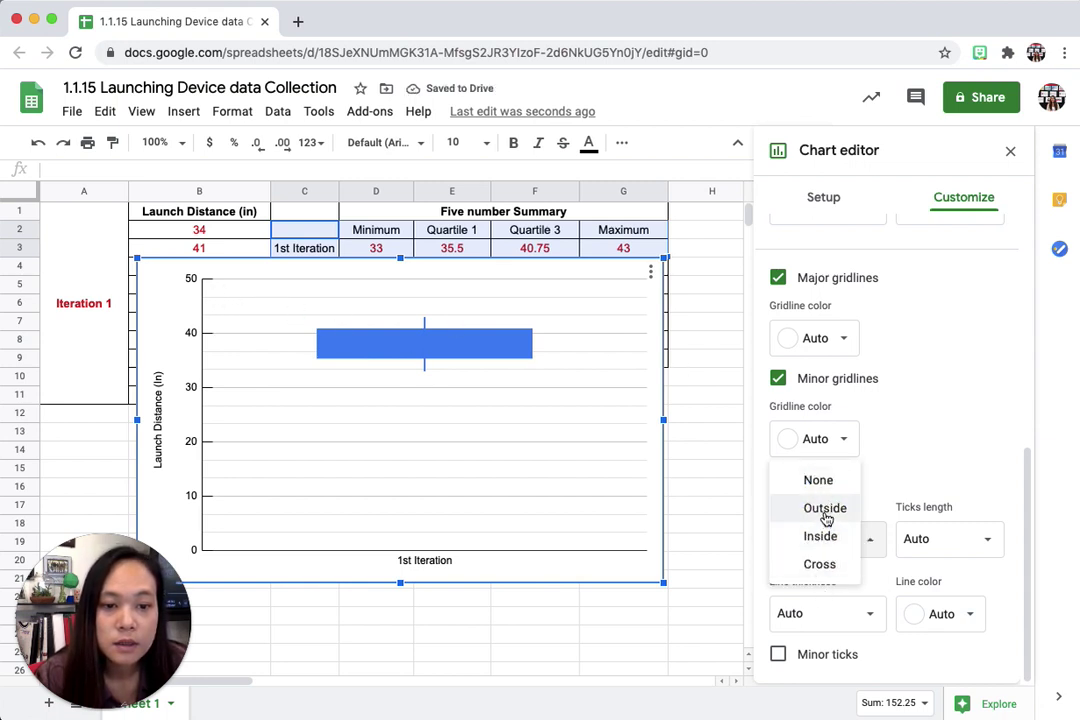
pyautogui.click(822, 564)
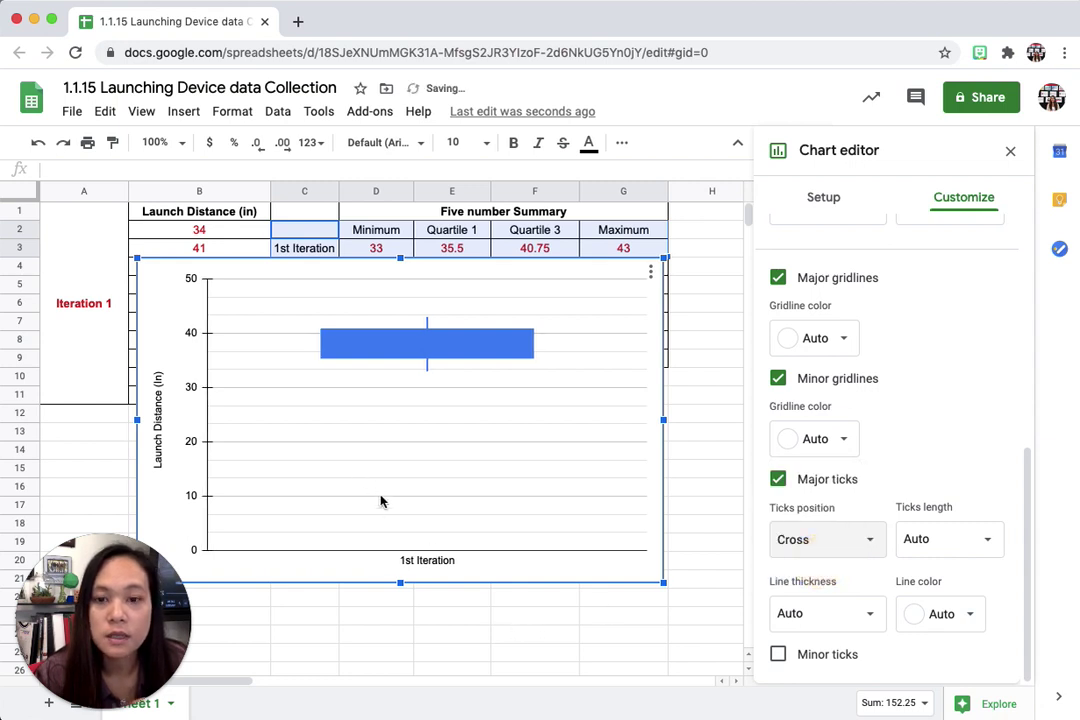